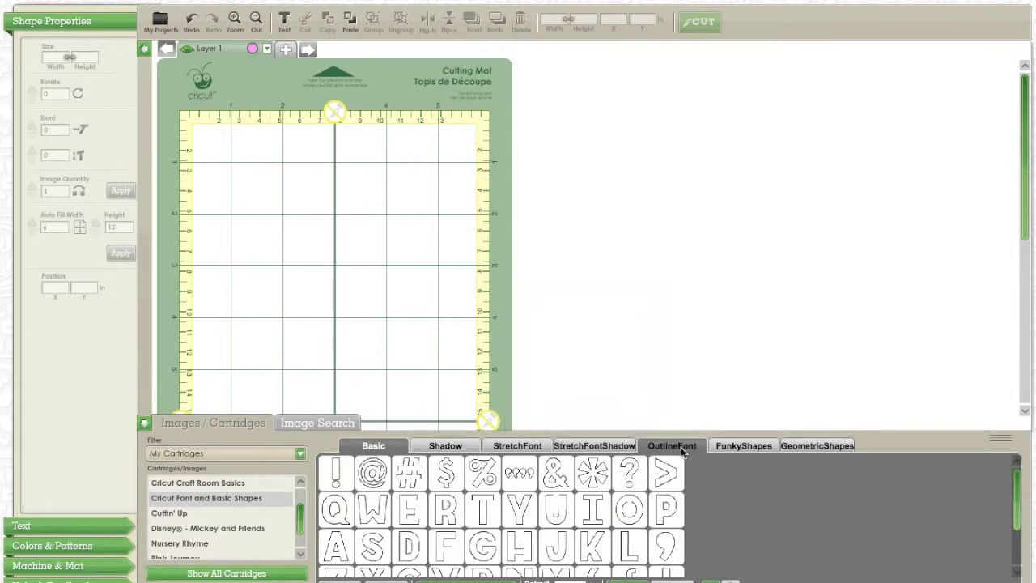
Browse the FunkyShapes set of Cricut Font and Basic Shapes and change Layer 1's color to a slightly deeper pink
click(731, 447)
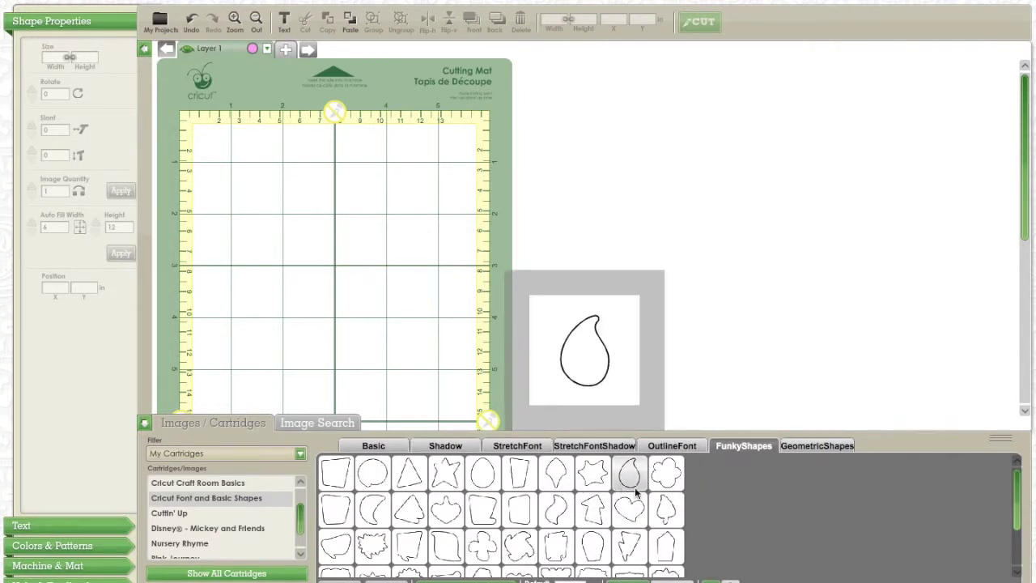
click(252, 49)
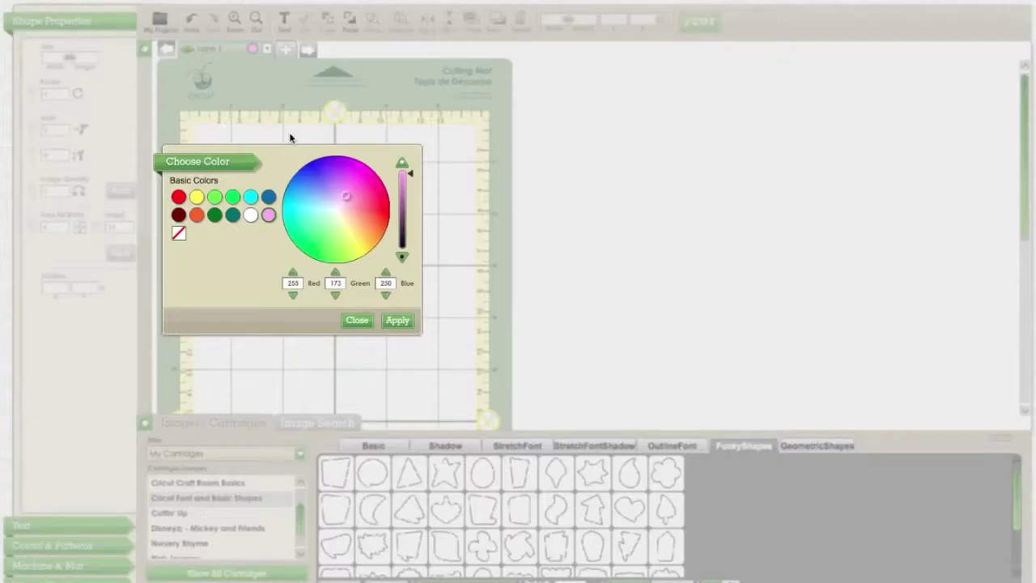
click(347, 197)
click(397, 320)
Place the funky teardrop on the mat, rotate it about 246.5°, and move it to the upper left as the poodle's head
drag(630, 472, 502, 346)
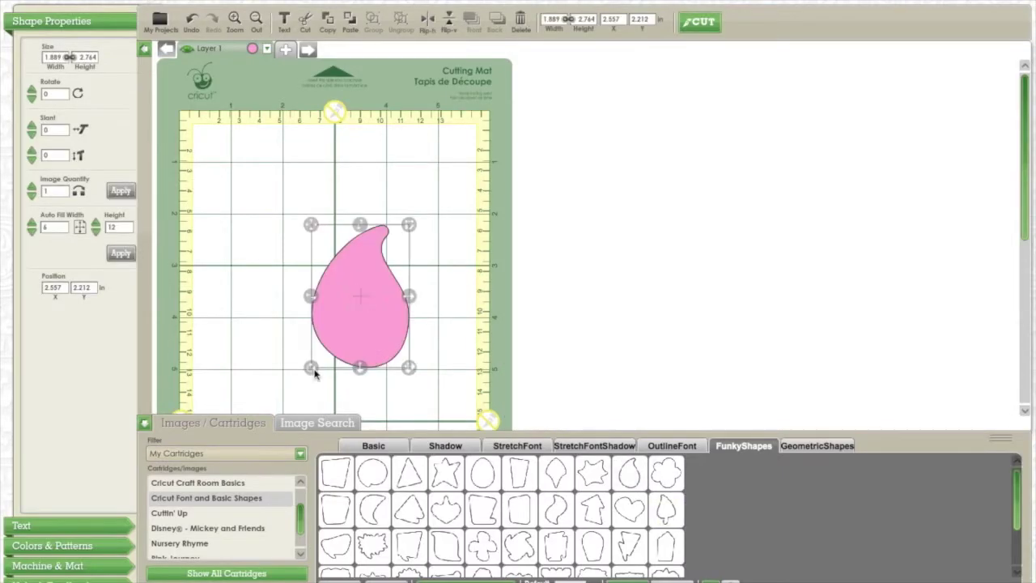
drag(314, 366, 490, 323)
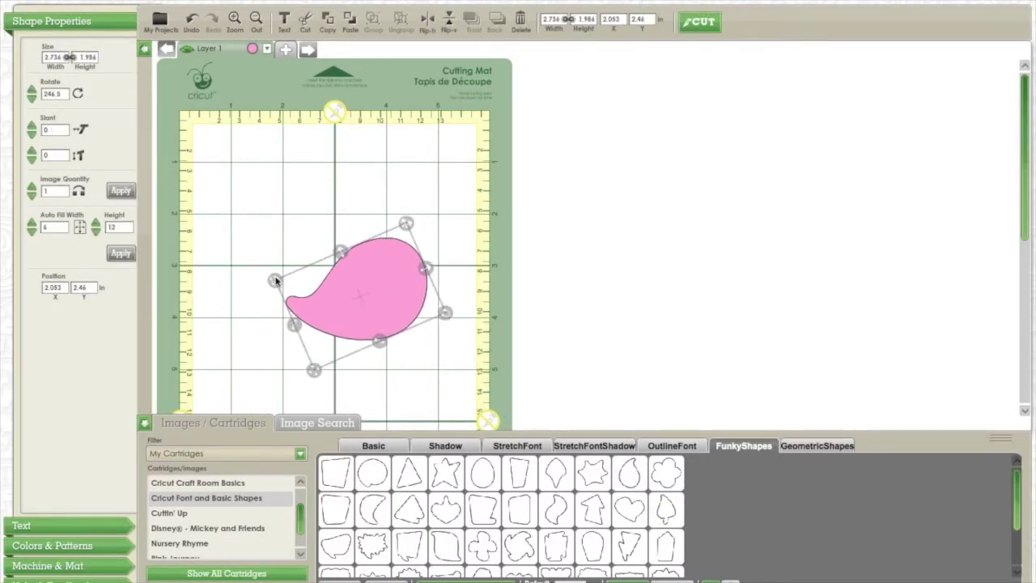
drag(376, 314, 295, 220)
drag(328, 132, 309, 155)
Add a small geometric rectangle overlapping the underside of the head as the poodle's neck
click(817, 446)
drag(519, 473, 302, 257)
click(361, 335)
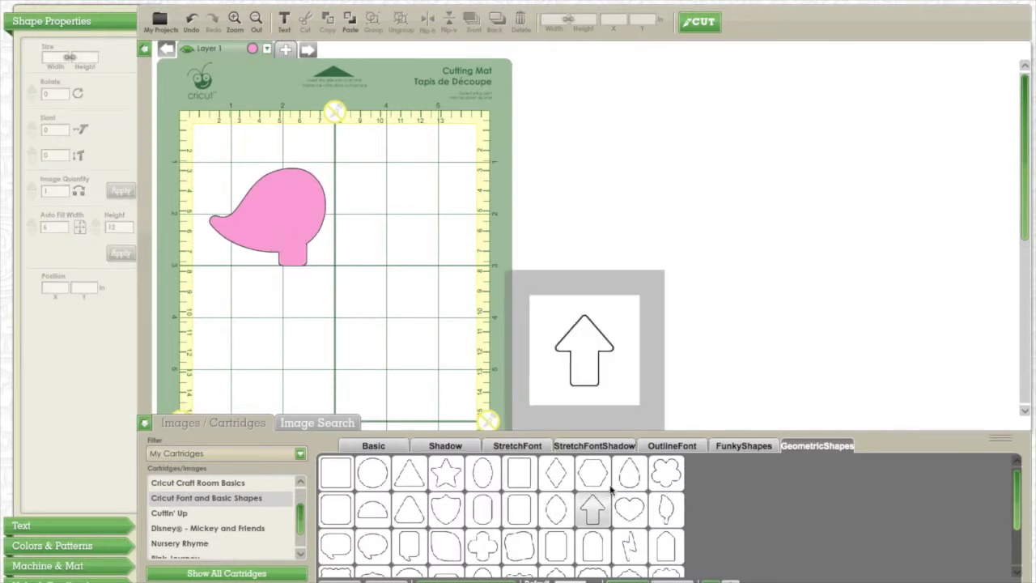
Add the funky tapered shape with one rounded end, rotate it 82°, and position it below the neck as the body
click(743, 446)
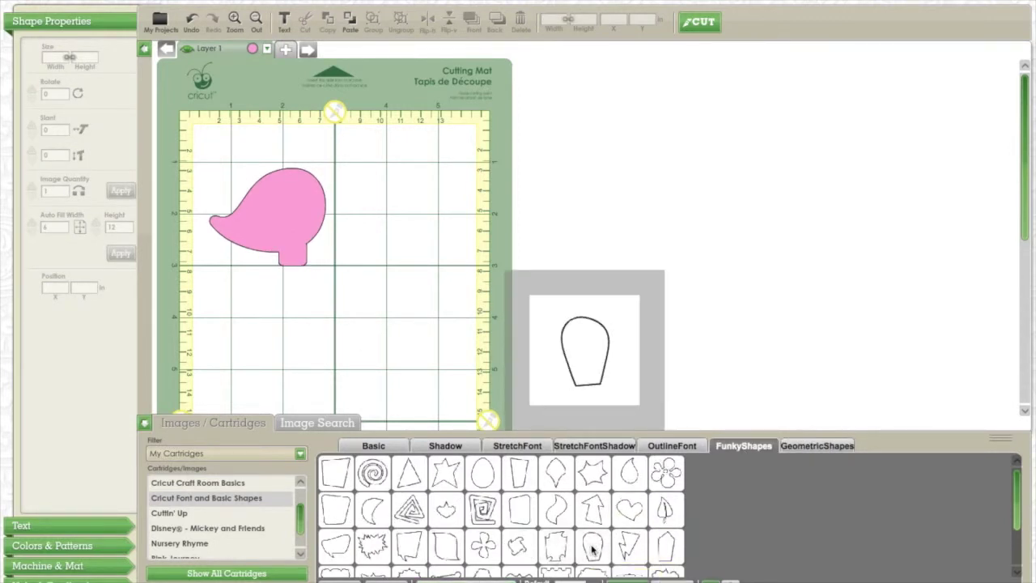
drag(593, 550, 450, 340)
drag(383, 384, 502, 344)
drag(423, 332, 302, 303)
drag(253, 273, 310, 306)
Add two narrow closing-parenthesis shapes from the Basic set under the body as the front and hind legs
click(373, 445)
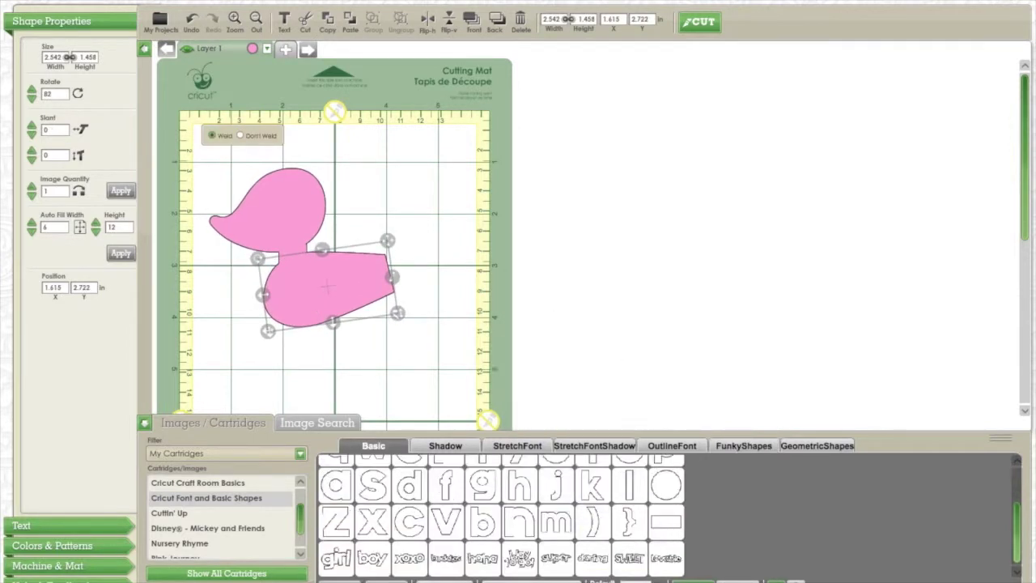
click(593, 525)
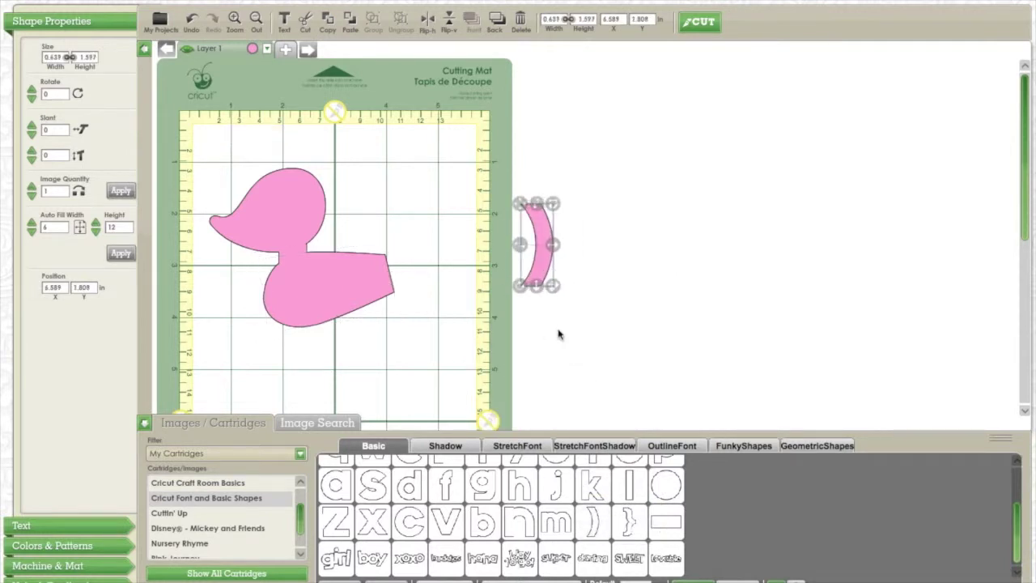
drag(538, 247, 377, 340)
click(432, 363)
Add another closing-parenthesis shape, slim and shorten it, then rotate it and attach it to the rear as an upward-curving tail
click(593, 524)
drag(646, 322, 627, 322)
drag(604, 403, 599, 335)
drag(627, 288, 595, 288)
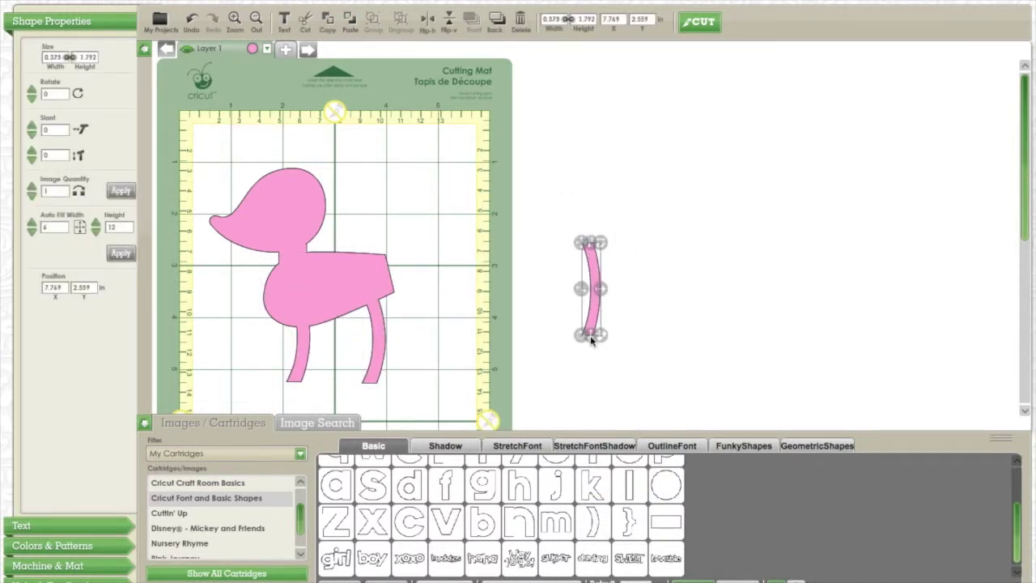
drag(591, 334, 590, 316)
drag(582, 316, 548, 323)
drag(604, 243, 420, 228)
click(594, 342)
Add a small funky flower on the lower front leg as a pom-pom
scroll(627, 478, up, 3)
click(744, 446)
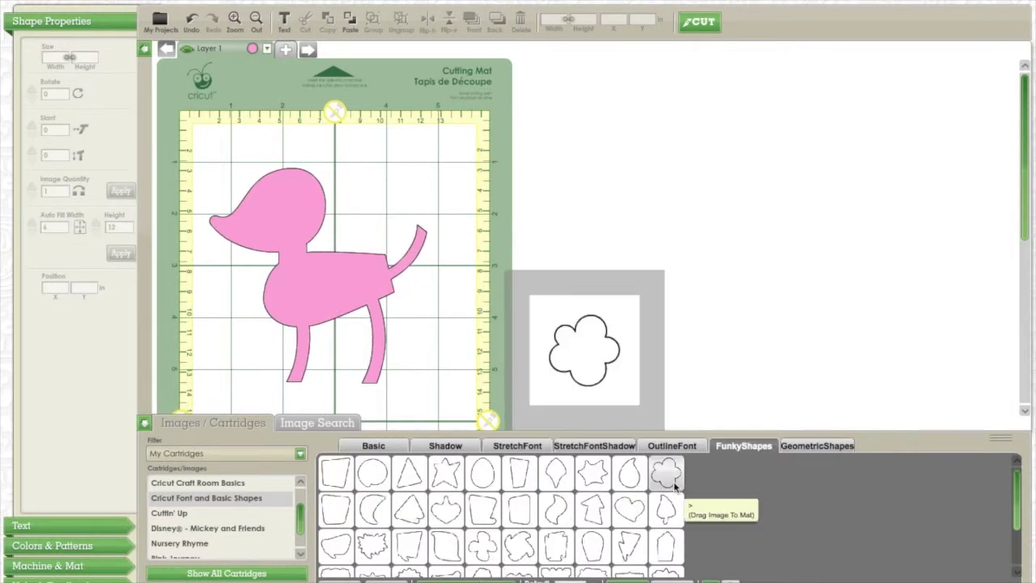
drag(665, 473, 592, 280)
drag(531, 242, 304, 374)
Add a second funky flower, size it to about 0.76 by 0.58 in, and place it on the lower hind leg
drag(665, 473, 612, 345)
drag(683, 417, 623, 309)
drag(558, 314, 558, 304)
drag(538, 274, 357, 342)
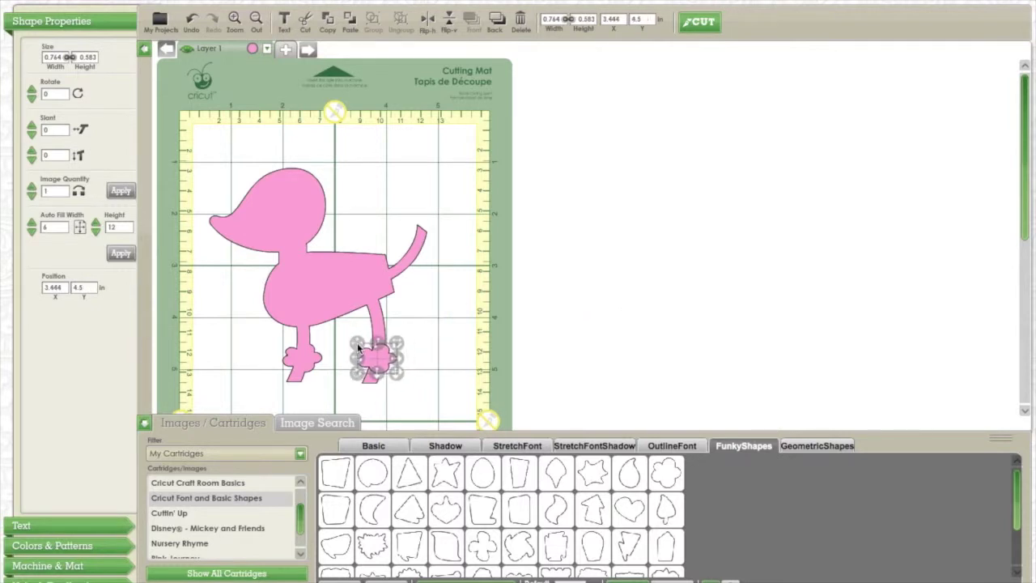
click(541, 380)
Place a geometric circle beside the mat and scale it to about 1.69 in wide
scroll(591, 502, down, 2)
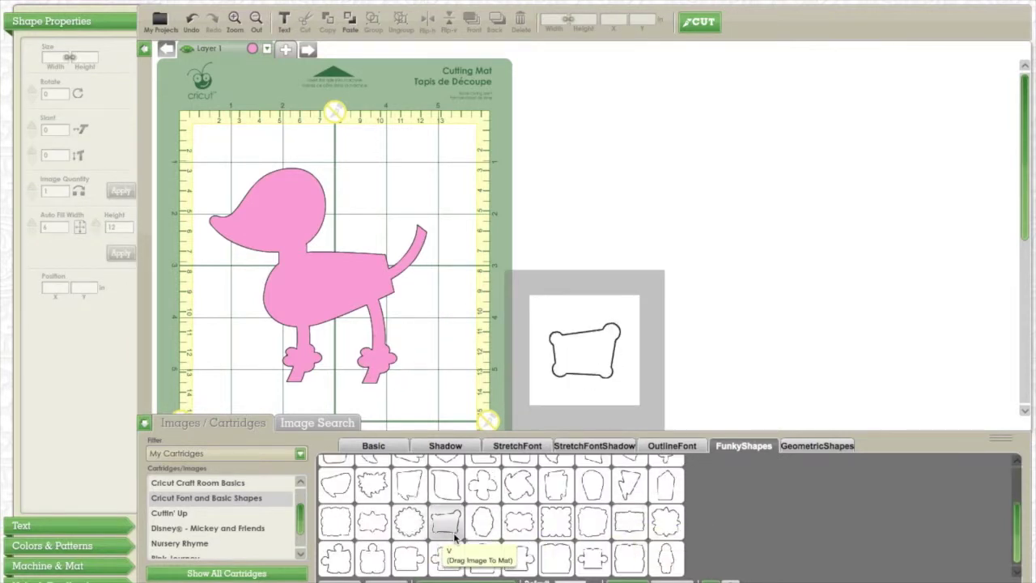
click(816, 445)
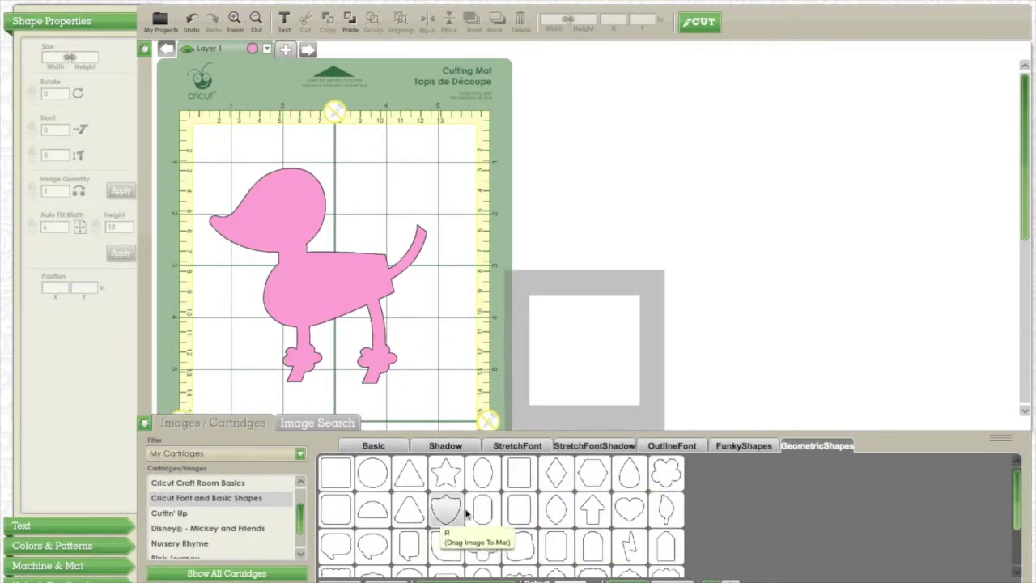
drag(370, 470, 576, 267)
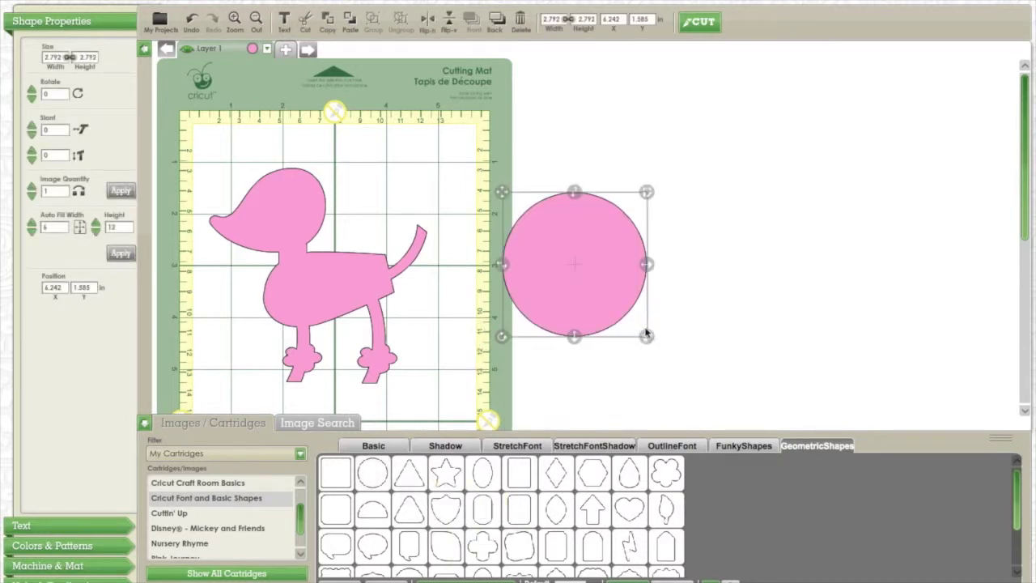
drag(646, 333, 589, 279)
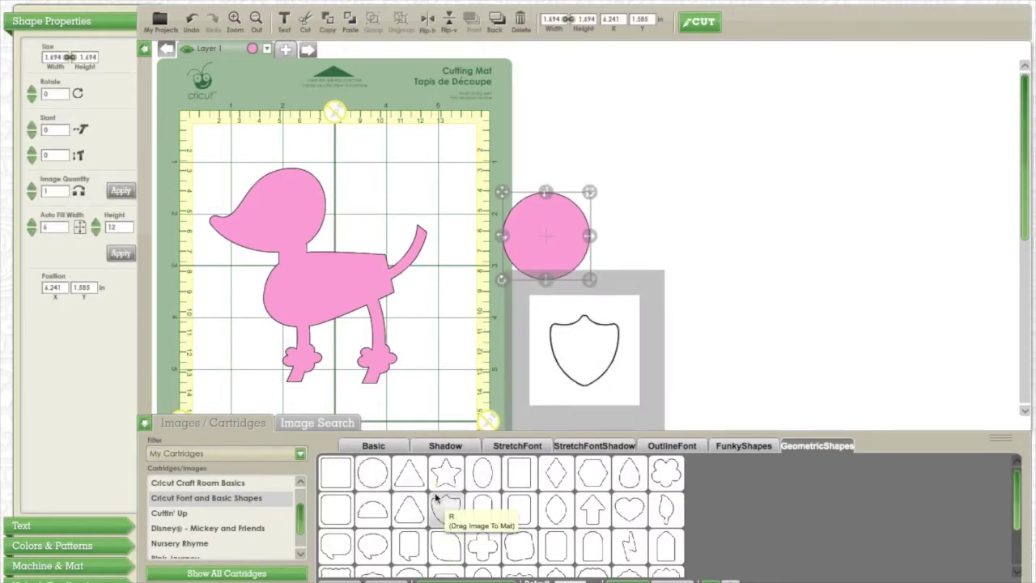
Try to edge the circle with copies of a small geometric flower about 0.68 by 0.65 in
drag(662, 476, 620, 310)
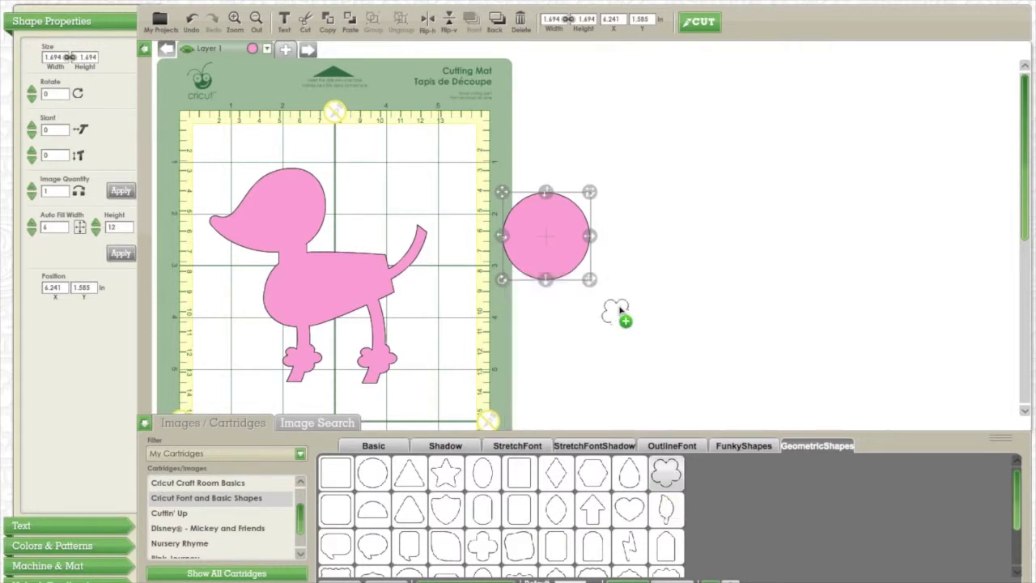
drag(712, 313, 712, 314)
drag(794, 392, 672, 315)
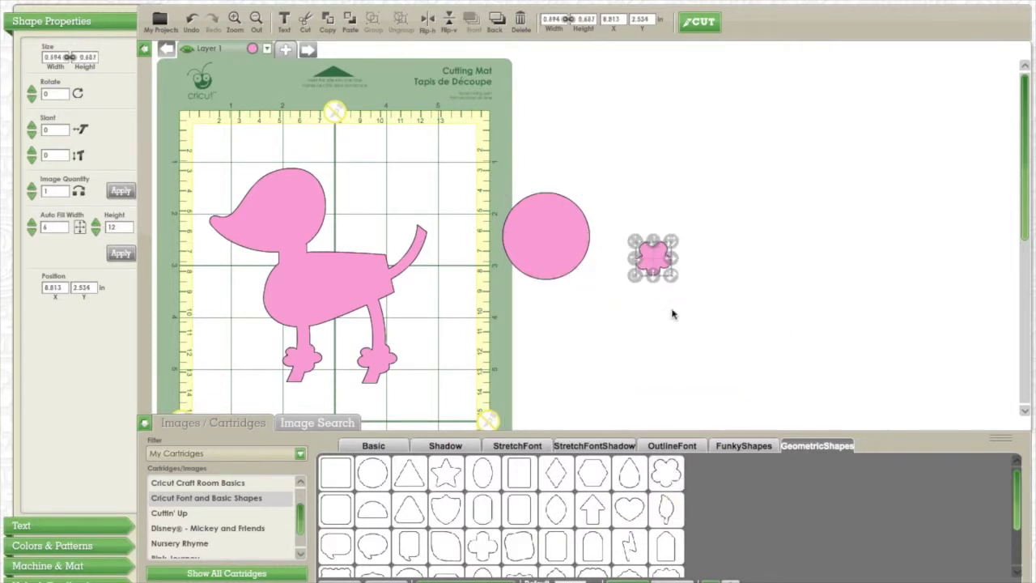
drag(639, 247, 574, 247)
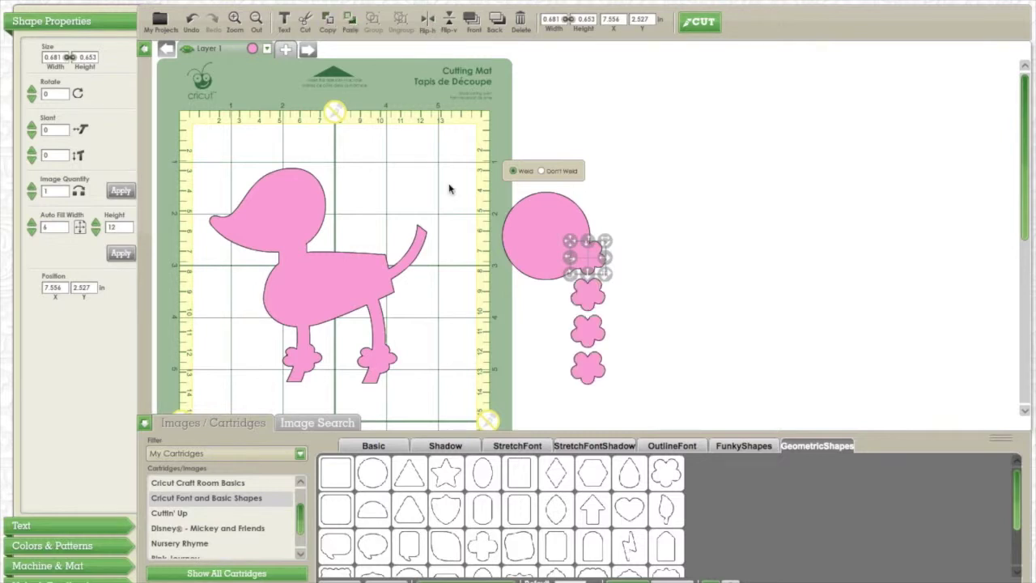
drag(584, 370, 500, 212)
drag(582, 287, 555, 192)
drag(588, 330, 524, 272)
click(354, 29)
drag(609, 345, 580, 226)
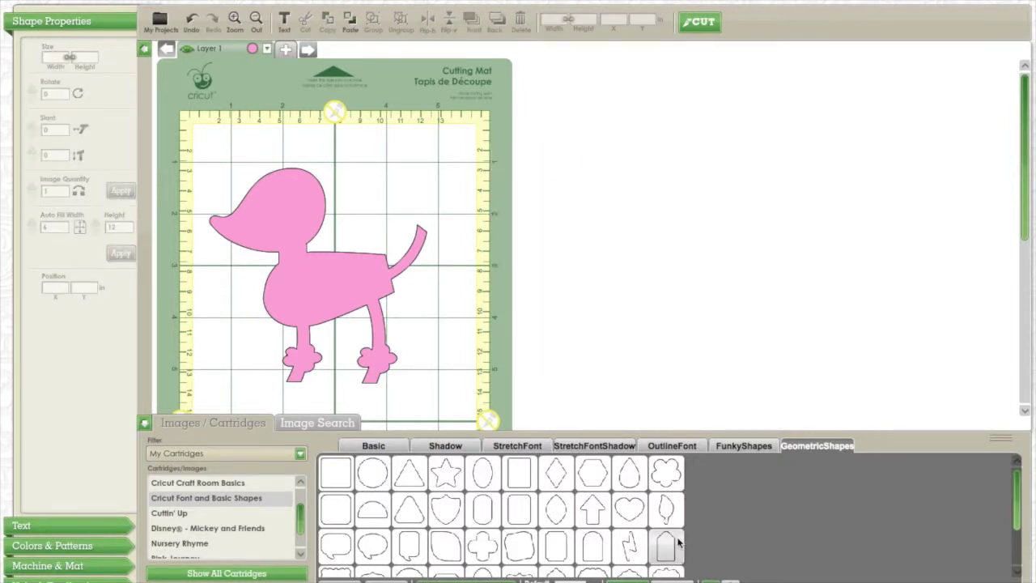
Place the funky scalloped circle over the chest as fur, rotated about 338.4° and stretched to about 2.14 by 1.64 in
scroll(607, 512, down, 2)
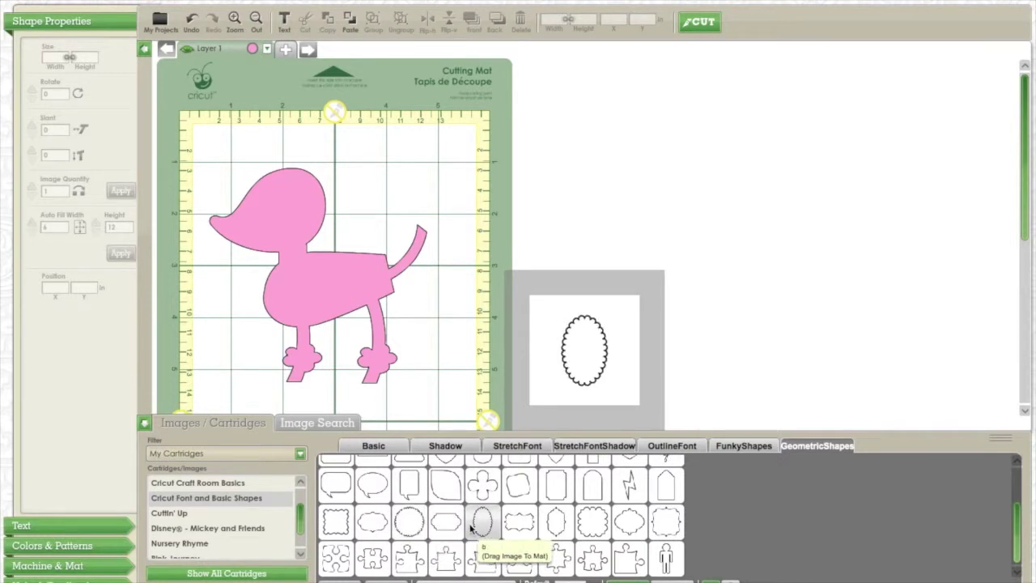
click(743, 445)
drag(409, 523, 608, 318)
drag(495, 320, 532, 336)
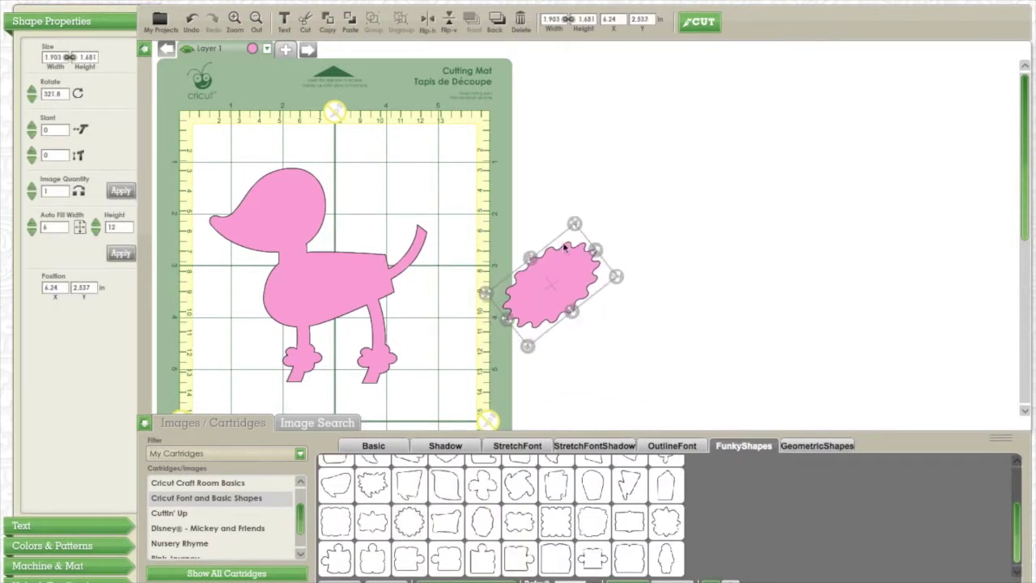
drag(565, 248, 312, 236)
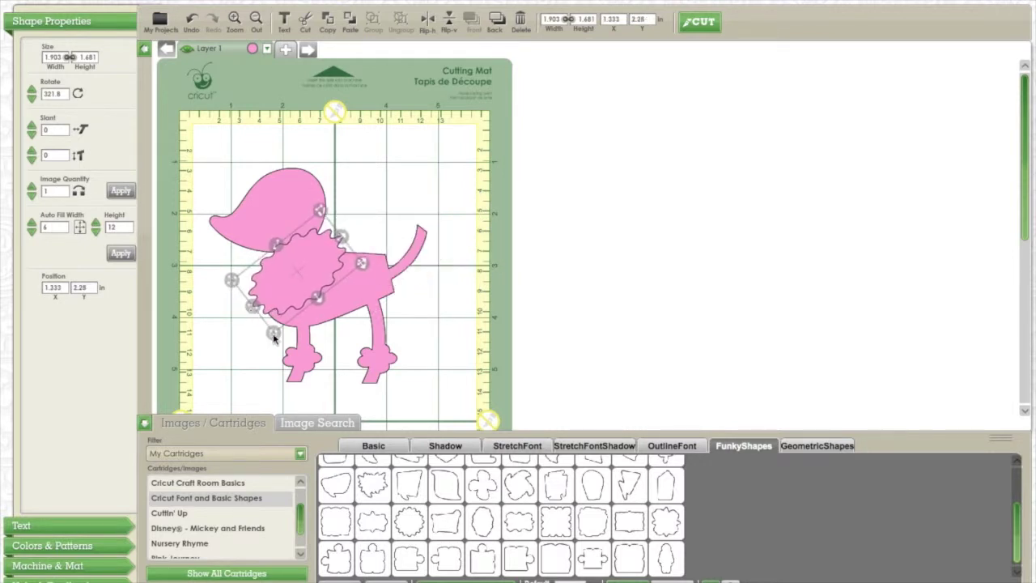
drag(273, 335, 254, 329)
drag(310, 303, 313, 313)
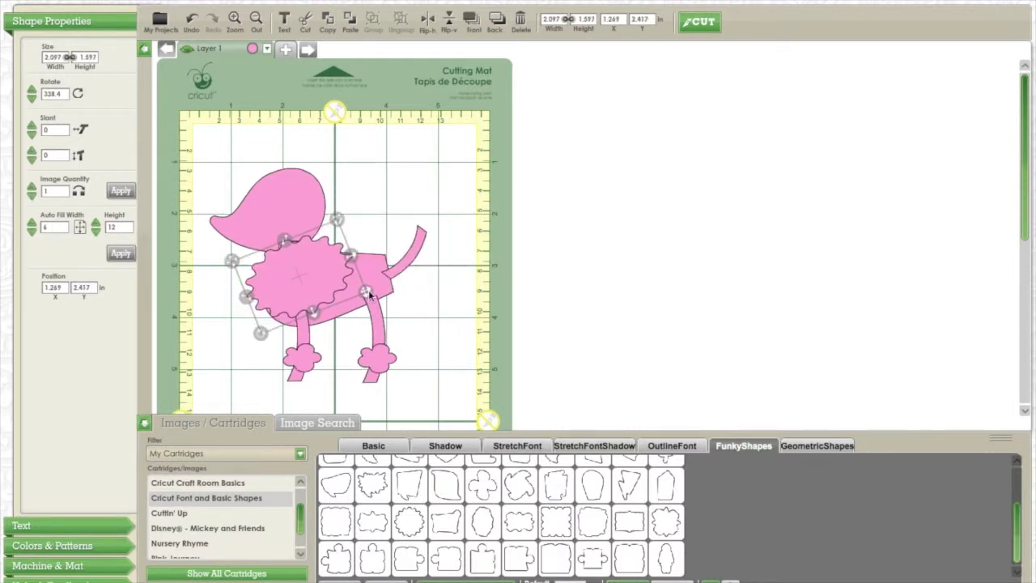
drag(369, 296, 371, 297)
Add another funky scalloped circle, scale it down, and position it over the rear of the body as fur
mouse_move(417, 527)
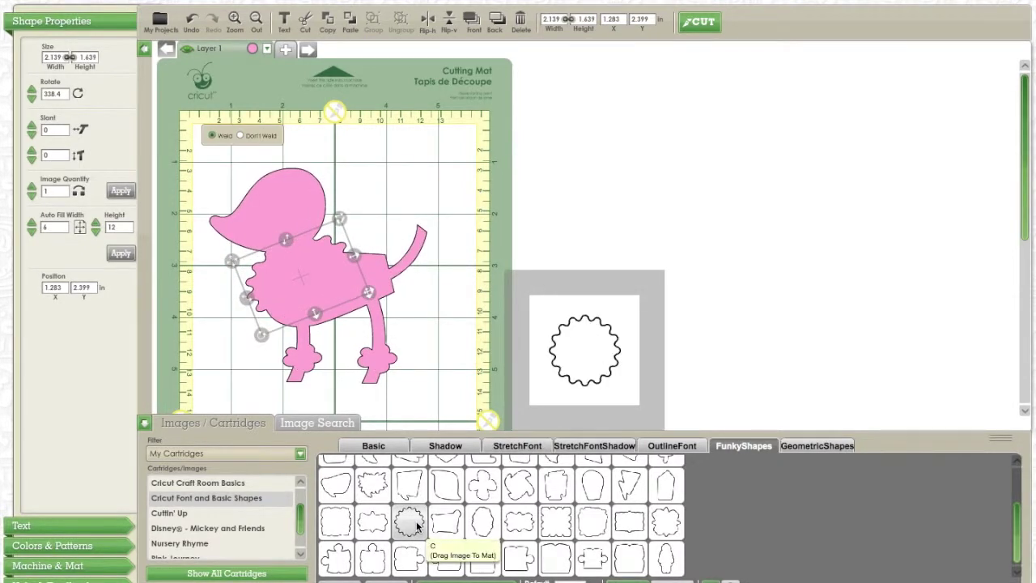
drag(415, 532, 599, 364)
drag(666, 370, 642, 349)
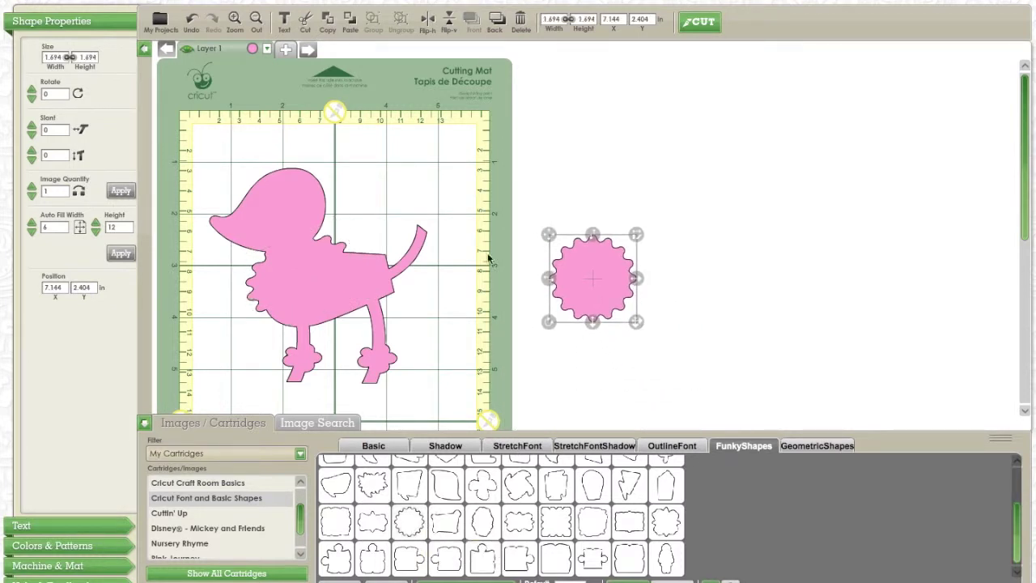
drag(583, 267, 360, 272)
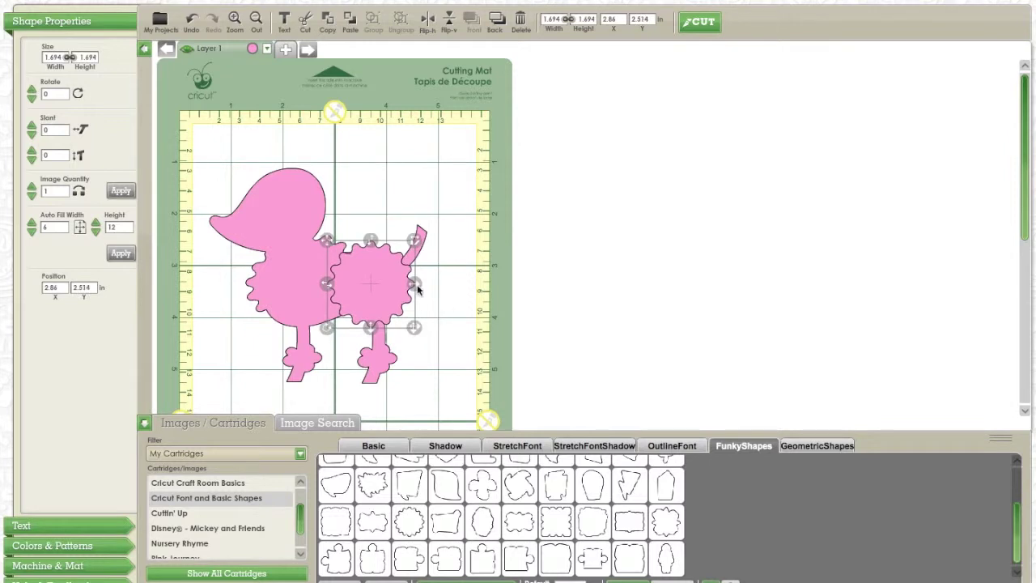
drag(416, 328, 412, 323)
click(476, 365)
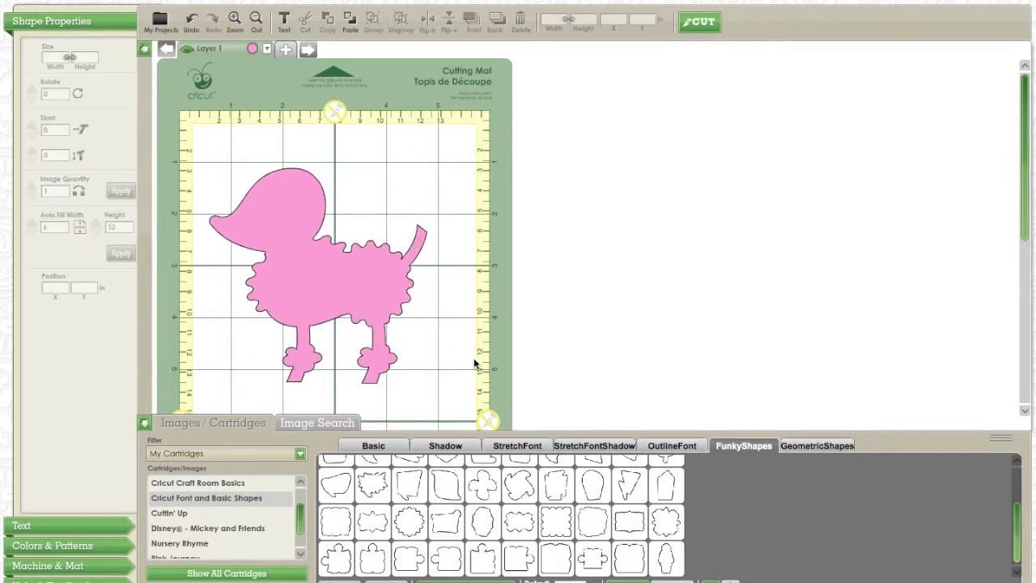
Add a funky flower of about 0.54 by 0.56 in on the tip of the tail as a pom-pom
drag(456, 402, 247, 325)
click(818, 445)
click(744, 446)
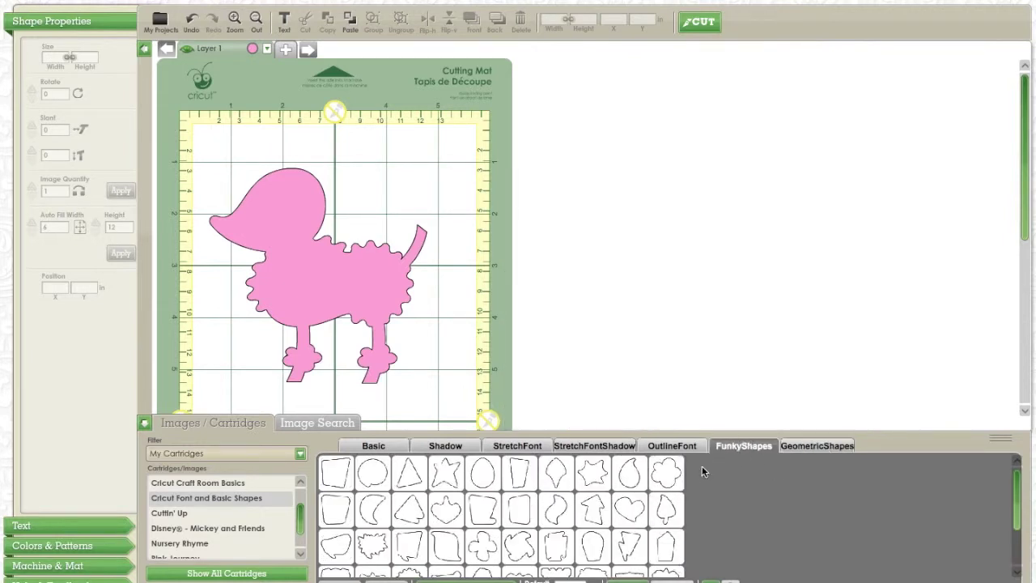
drag(666, 472, 600, 273)
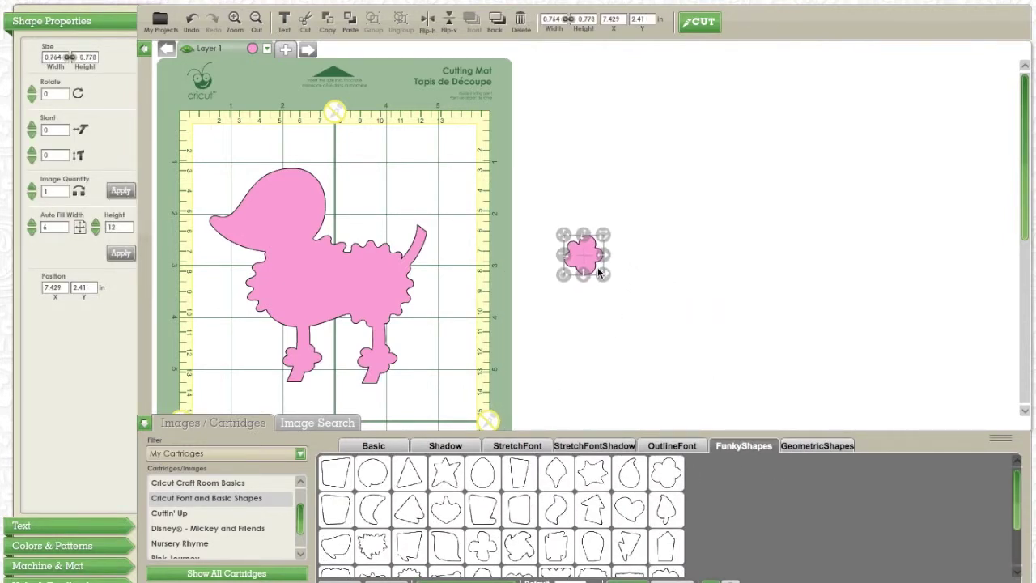
drag(565, 240, 402, 227)
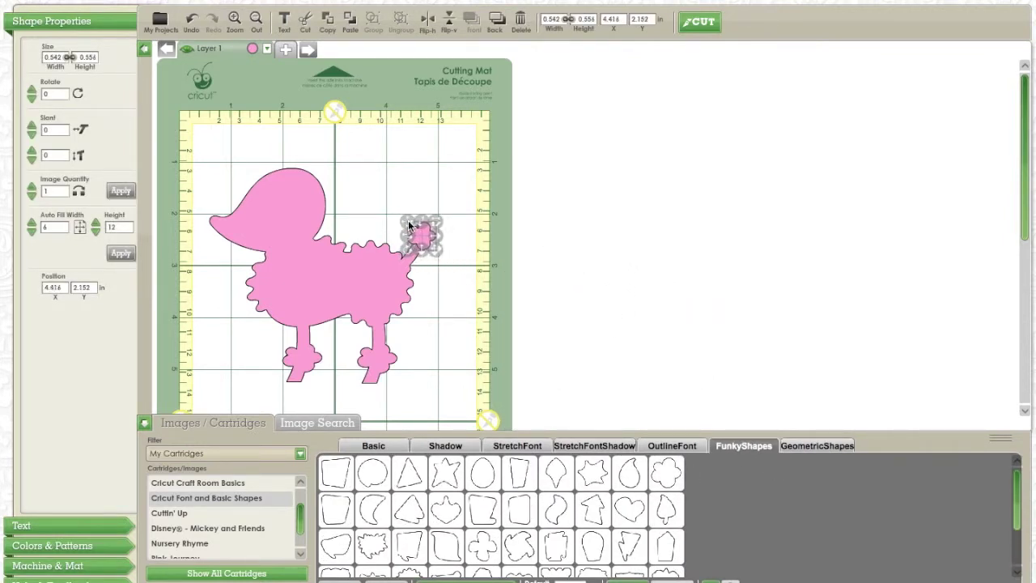
click(447, 331)
Add a second layer colored hot pink and paste a copy of the whole poodle into it
click(286, 49)
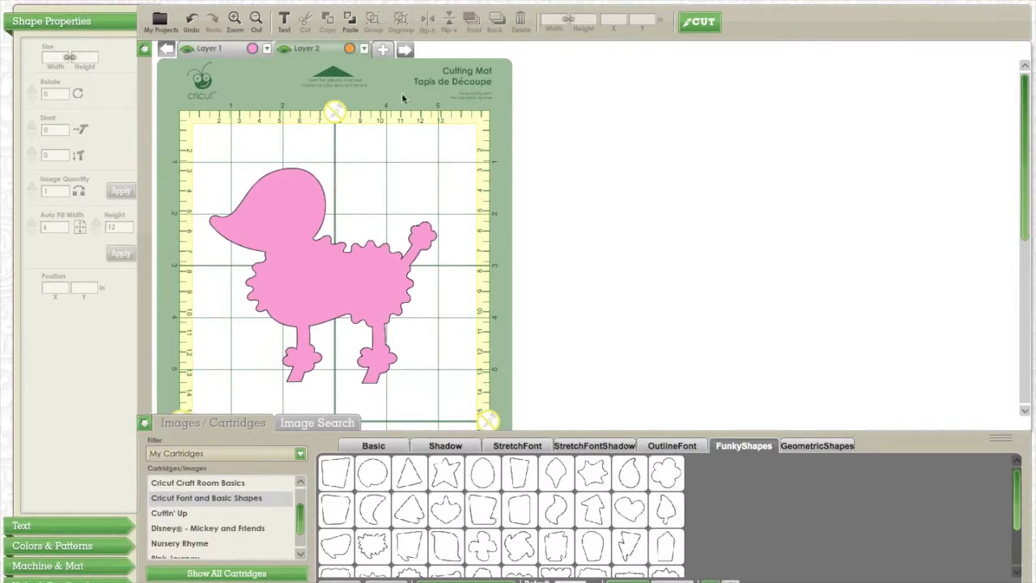
click(350, 48)
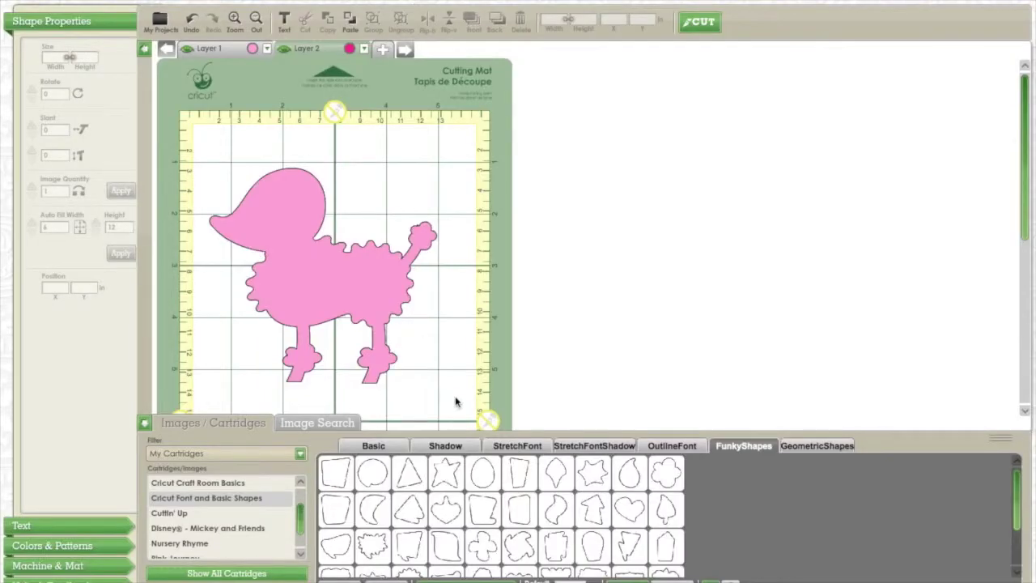
drag(461, 398, 177, 150)
click(351, 28)
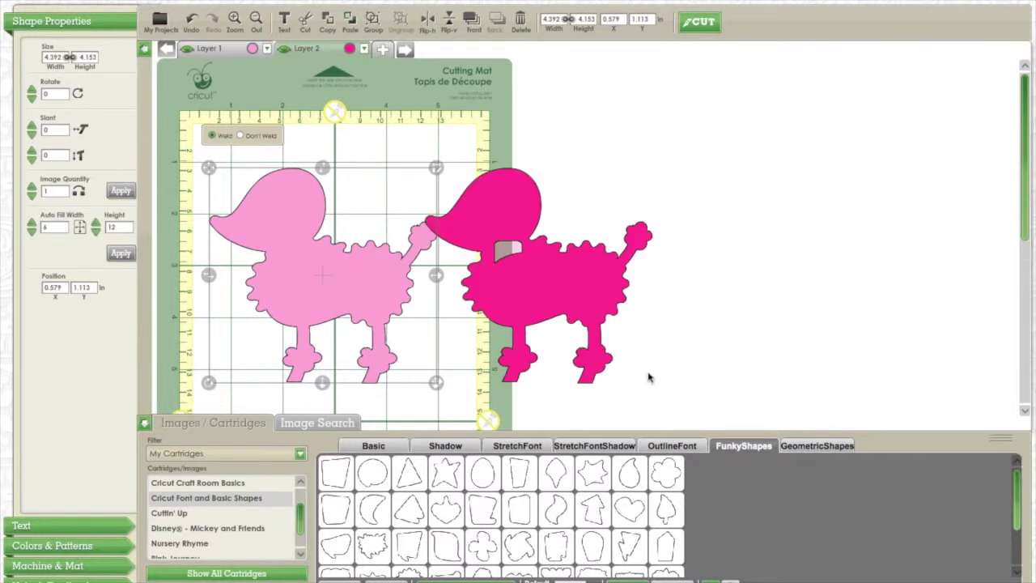
Move the hot pink copy off the mat, then place its flower over the light pink poodle's tail tip
drag(651, 375, 369, 126)
drag(465, 190, 549, 200)
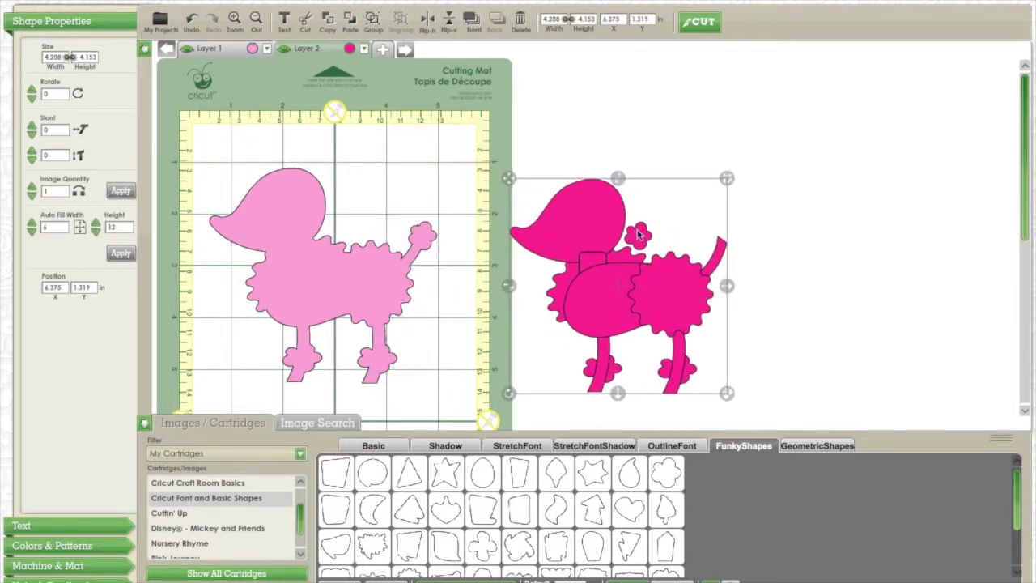
click(761, 269)
drag(637, 230, 422, 241)
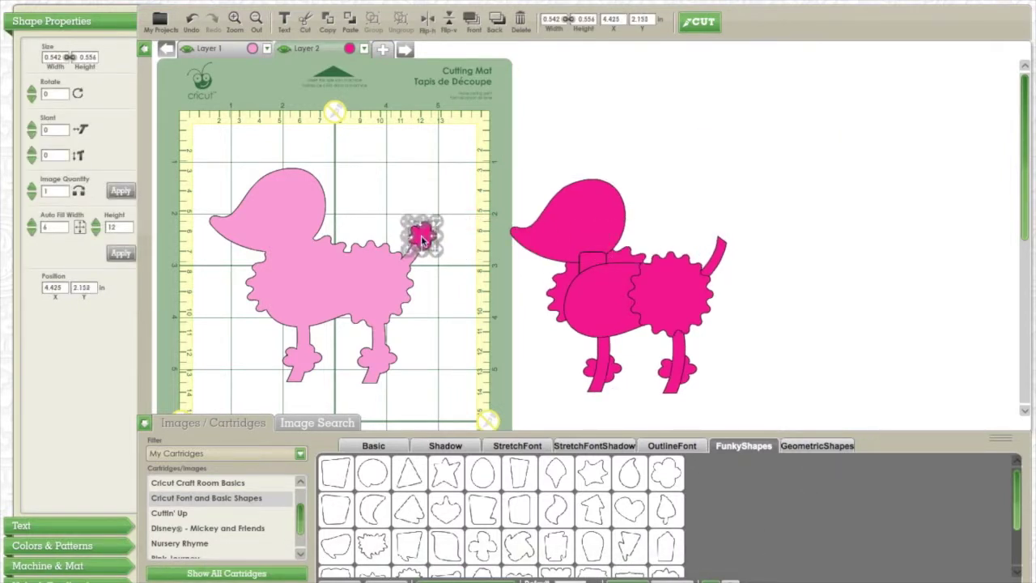
Place the hot pink scalloped circles over the light pink body, then rotate and enlarge the front one to about 2.47 by 2.1 in
drag(673, 306, 362, 289)
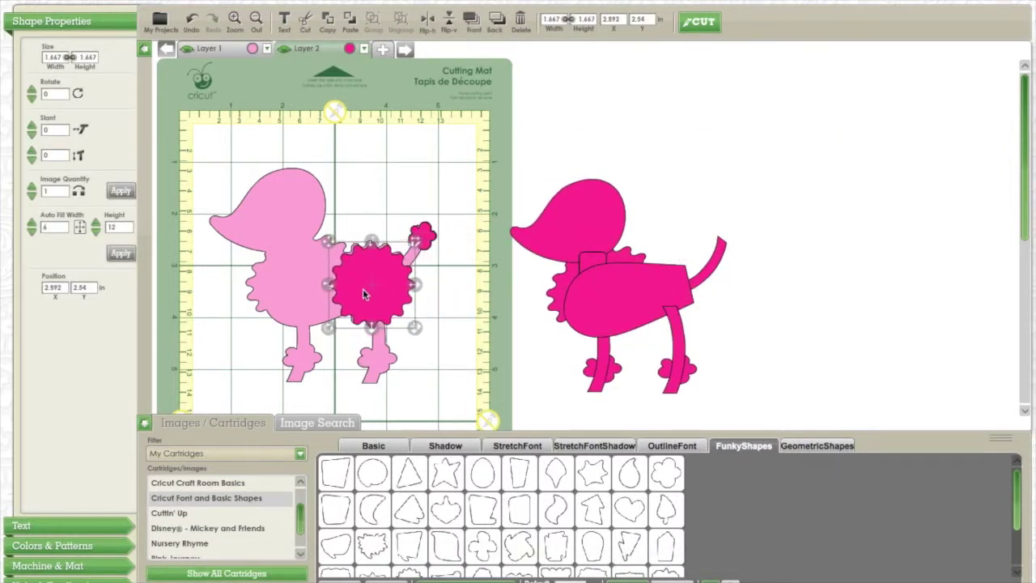
drag(564, 262, 234, 266)
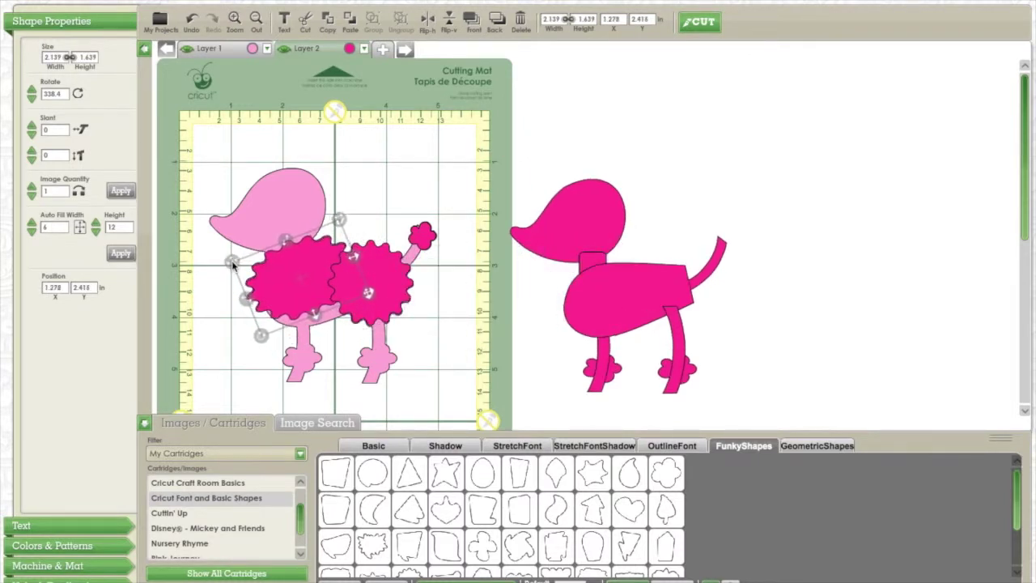
mouse_move(357, 259)
mouse_down()
mouse_move(336, 267)
mouse_move(355, 258)
mouse_up()
drag(315, 317, 316, 338)
drag(357, 268, 337, 268)
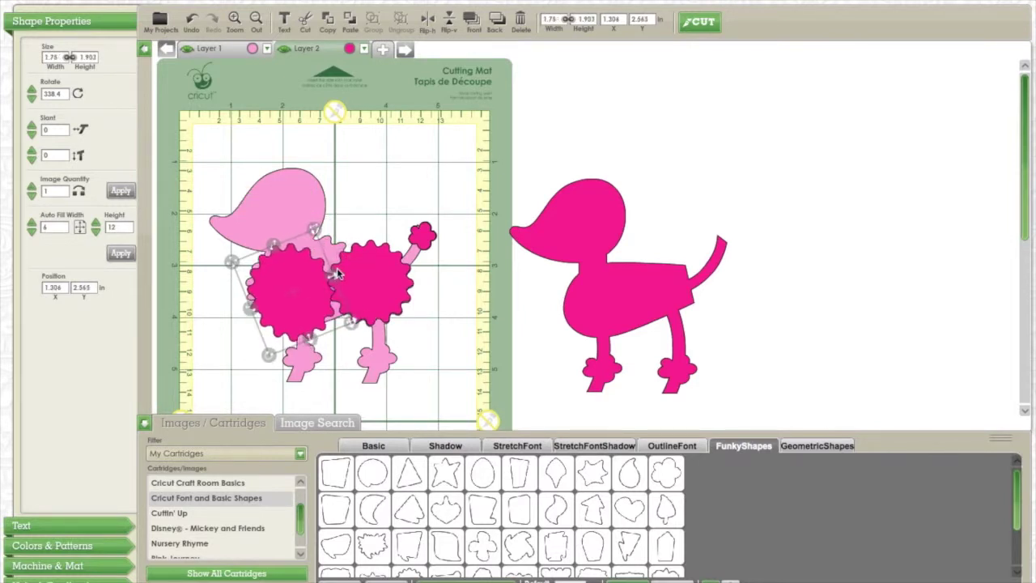
drag(308, 331, 315, 314)
drag(264, 343, 271, 347)
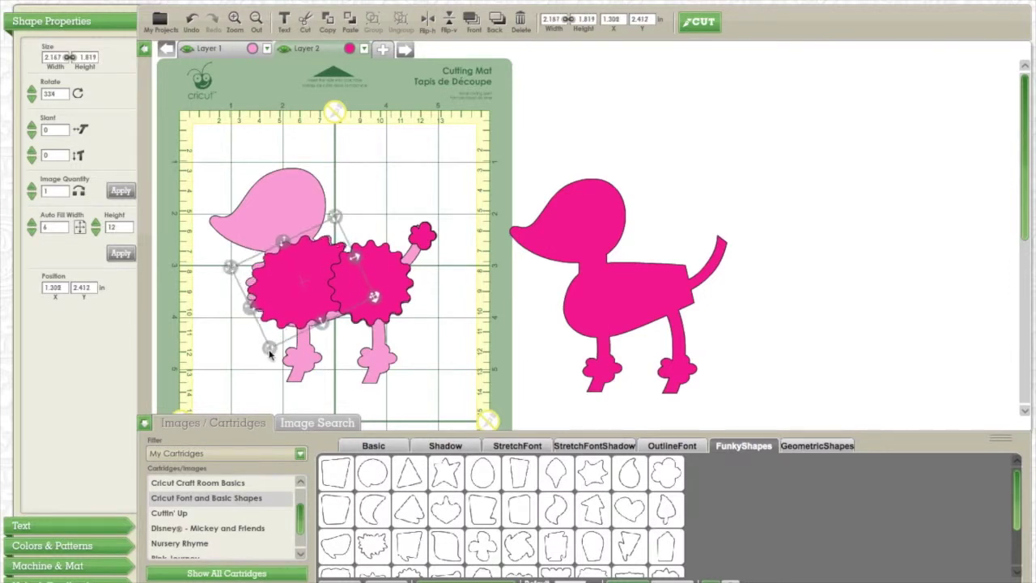
drag(230, 269, 221, 264)
drag(366, 288, 388, 299)
drag(224, 260, 217, 264)
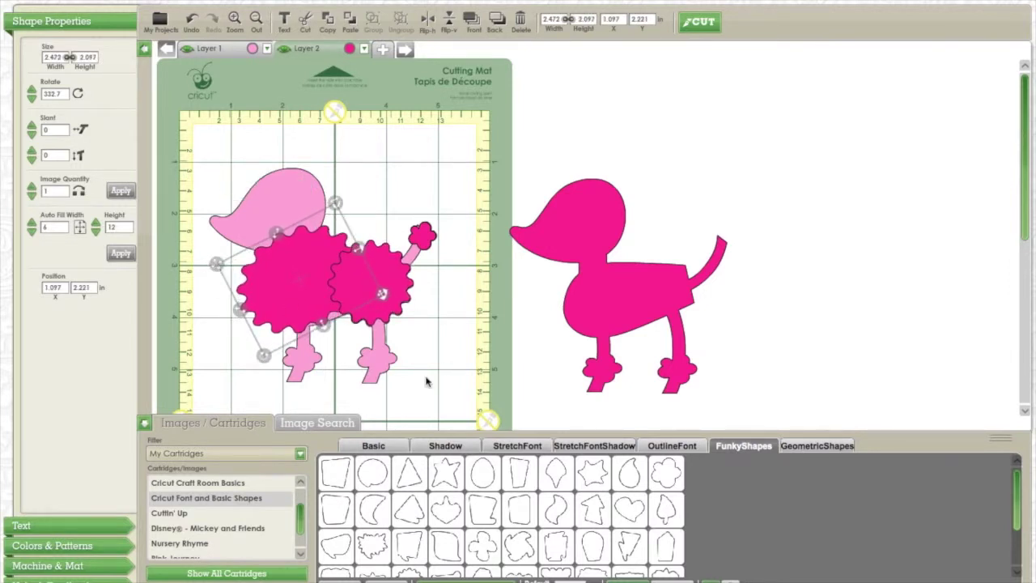
click(427, 378)
Move the two hot pink leg flowers over the light pink ones and delete the leftover hot pink poodle parts beside the mat
drag(592, 370, 277, 361)
click(670, 369)
drag(669, 374, 372, 365)
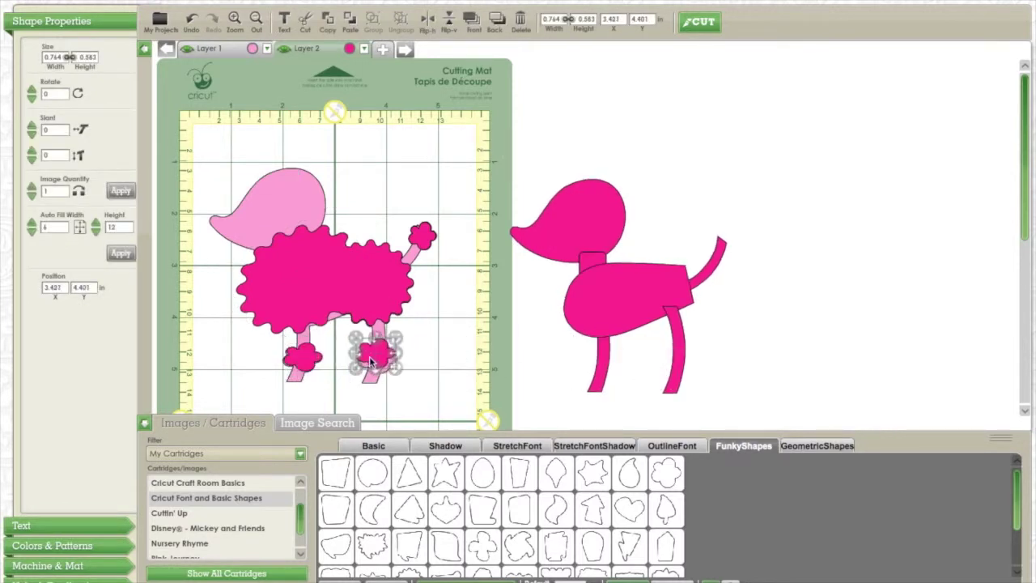
click(301, 363)
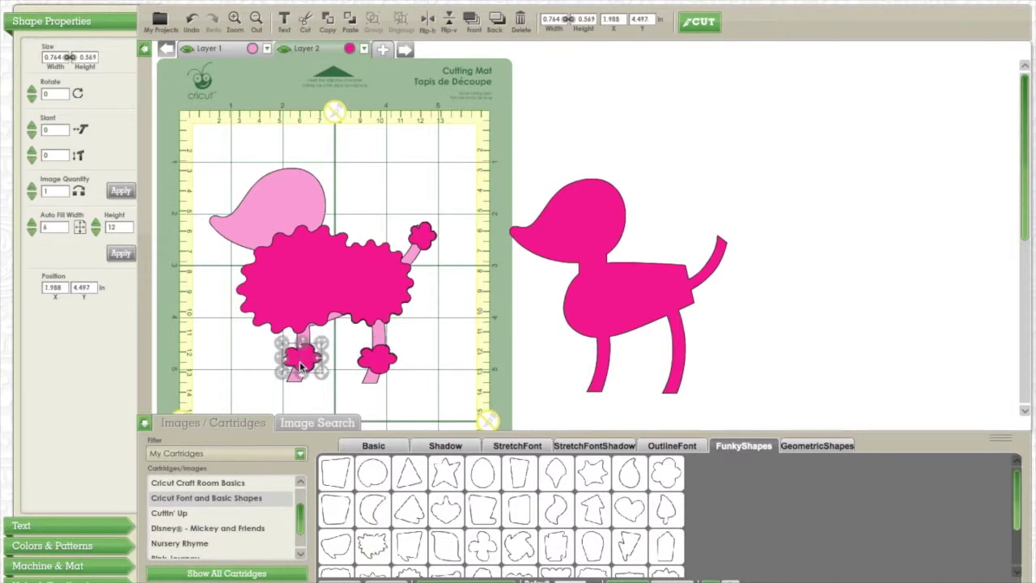
drag(745, 387, 527, 212)
key(Delete)
Add a funky flower beside the mat and scale it down to about 0.58 by 0.6 in
click(666, 473)
drag(243, 405, 543, 249)
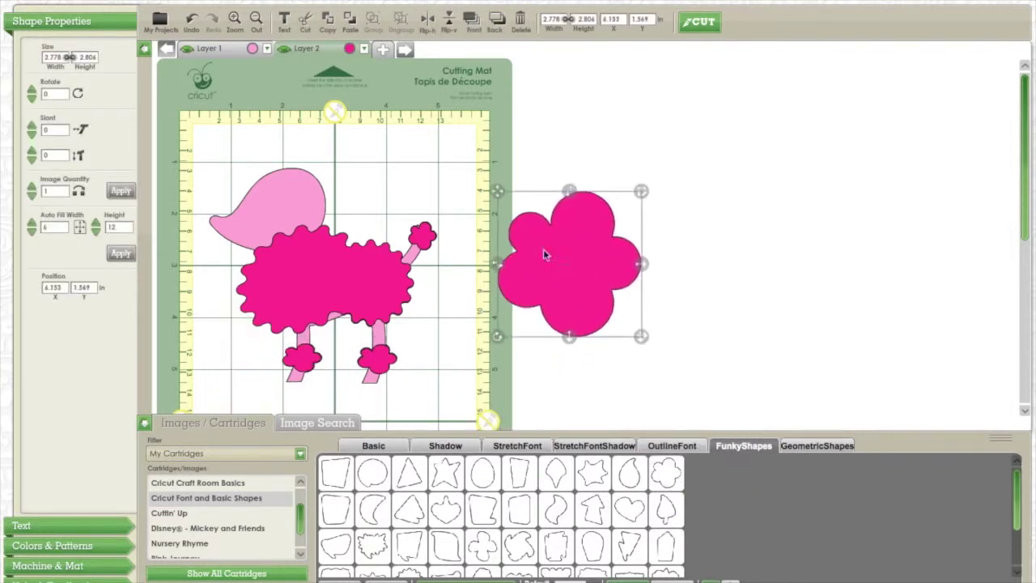
drag(640, 335, 527, 220)
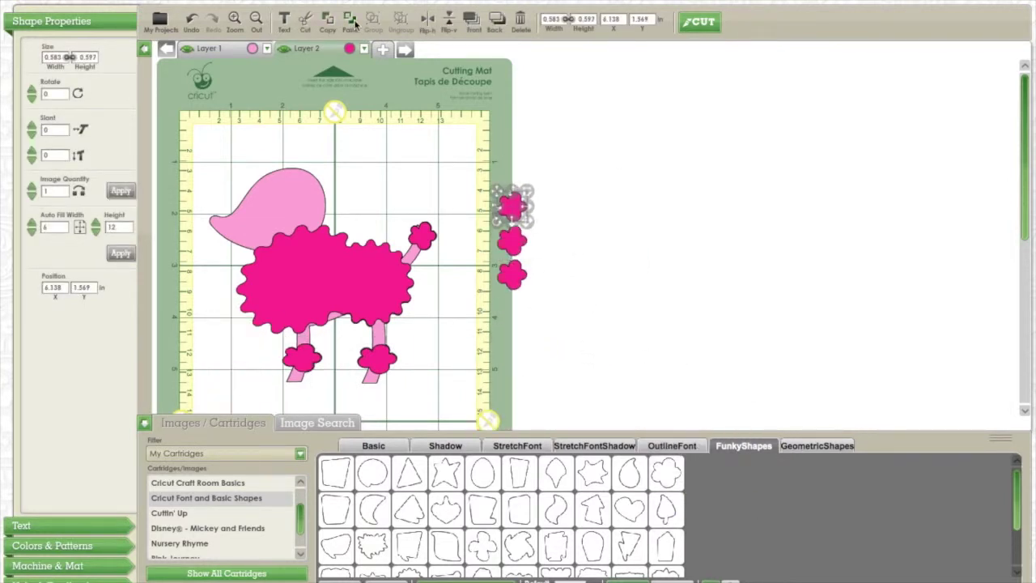
Paste copies of the small flower and arrange them into an overlapping two-row cluster beside the mat
click(348, 25)
drag(518, 381, 562, 205)
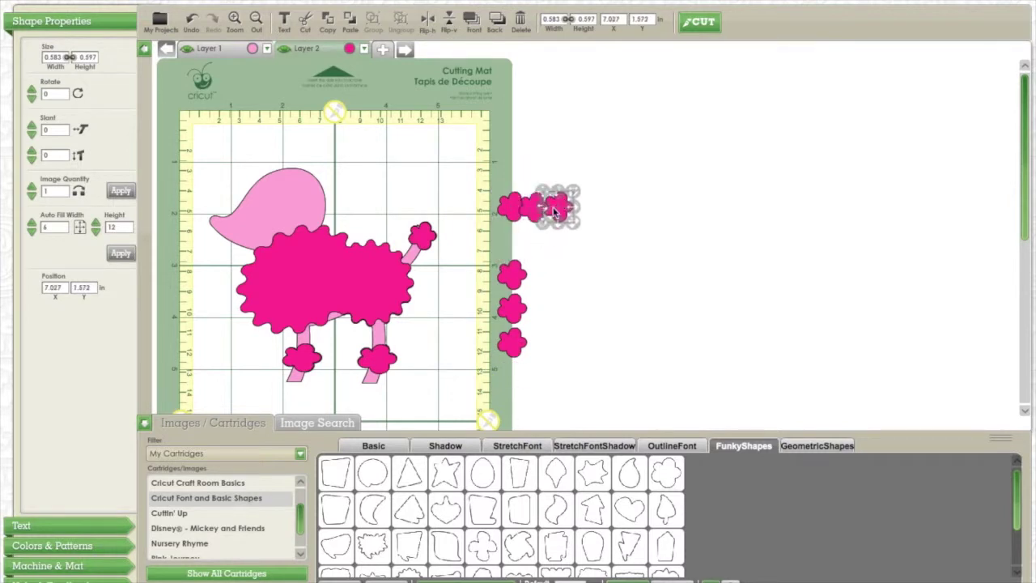
click(556, 289)
drag(522, 275, 536, 195)
drag(580, 232, 491, 181)
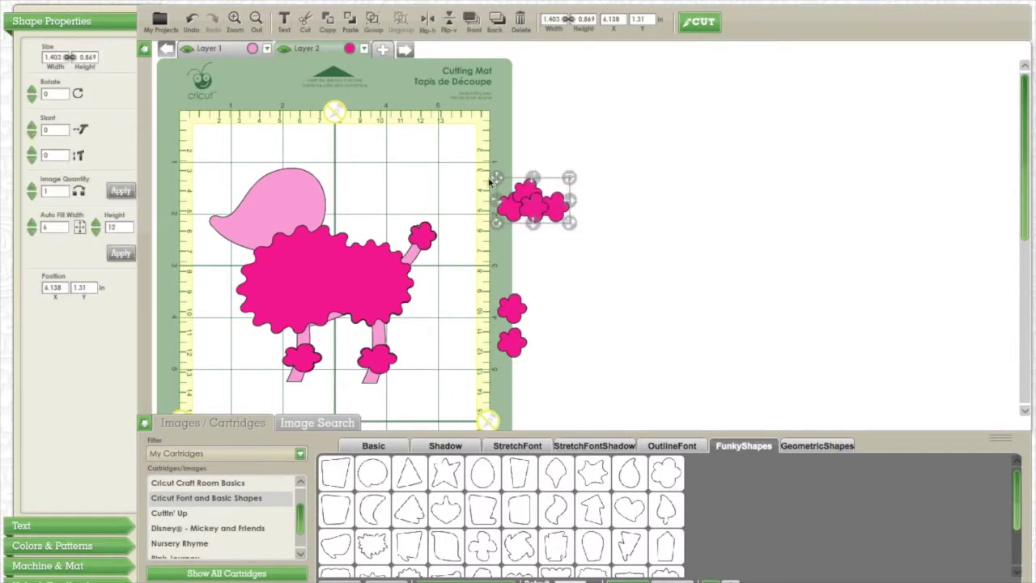
drag(534, 207, 518, 202)
click(522, 254)
drag(512, 308, 531, 189)
Place the flower cluster on top of the poodle's head and group it
drag(576, 235, 485, 174)
drag(496, 191, 294, 167)
key(ctrl+g)
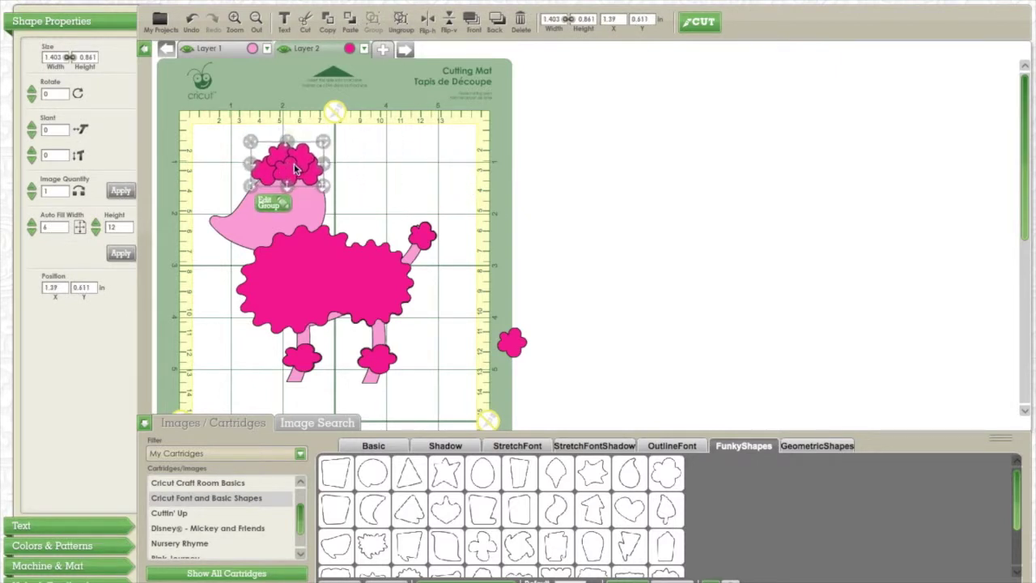
Shrink the spare flower and place it below the ear area, and add a small hot pink basic circle as the nose
click(513, 344)
drag(498, 318, 278, 211)
click(373, 445)
drag(667, 546, 579, 301)
On a black third layer, scale a basic circle to about 0.31 by 0.29 in and place it as the eye
click(599, 196)
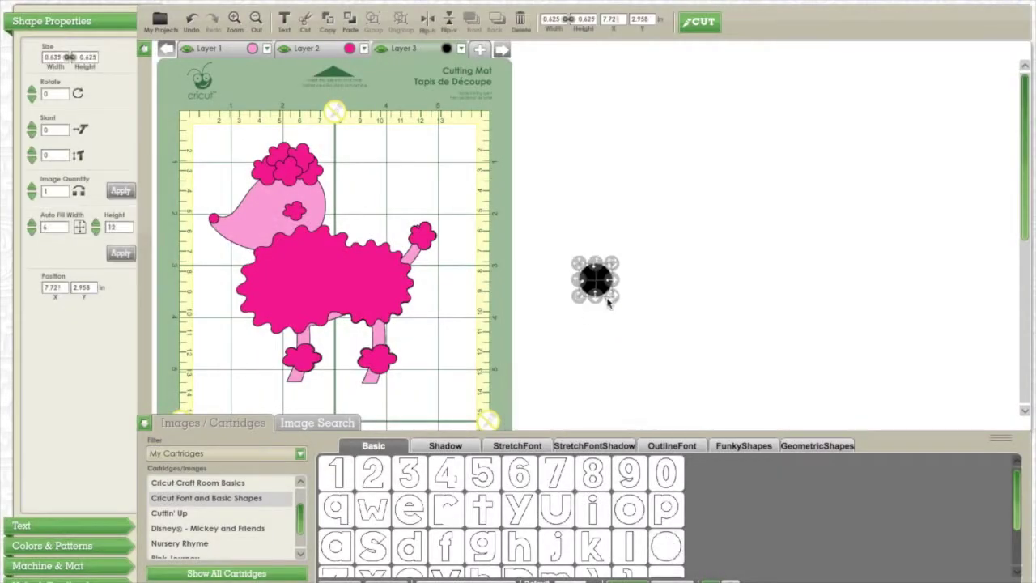
drag(606, 296, 580, 265)
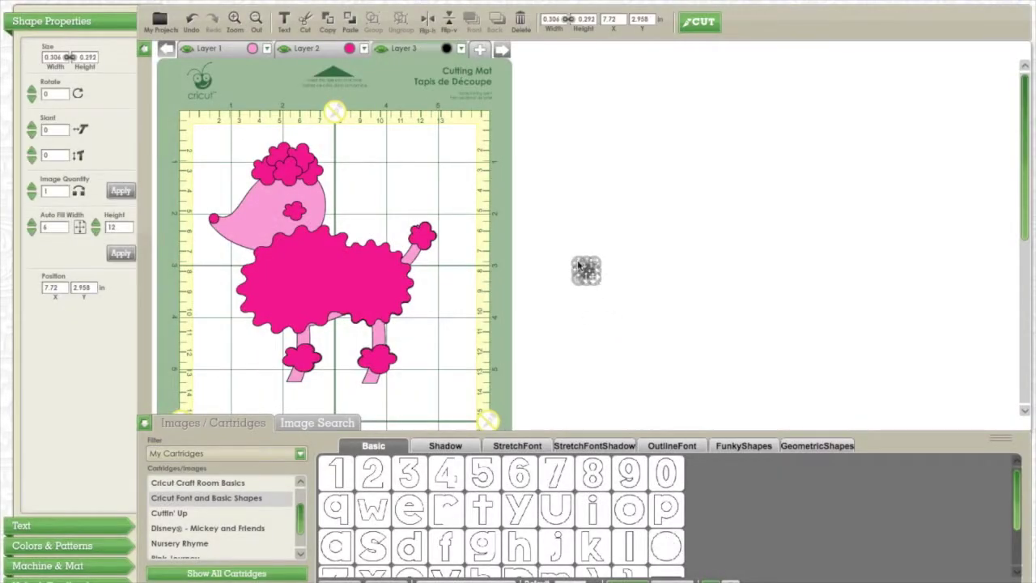
click(400, 189)
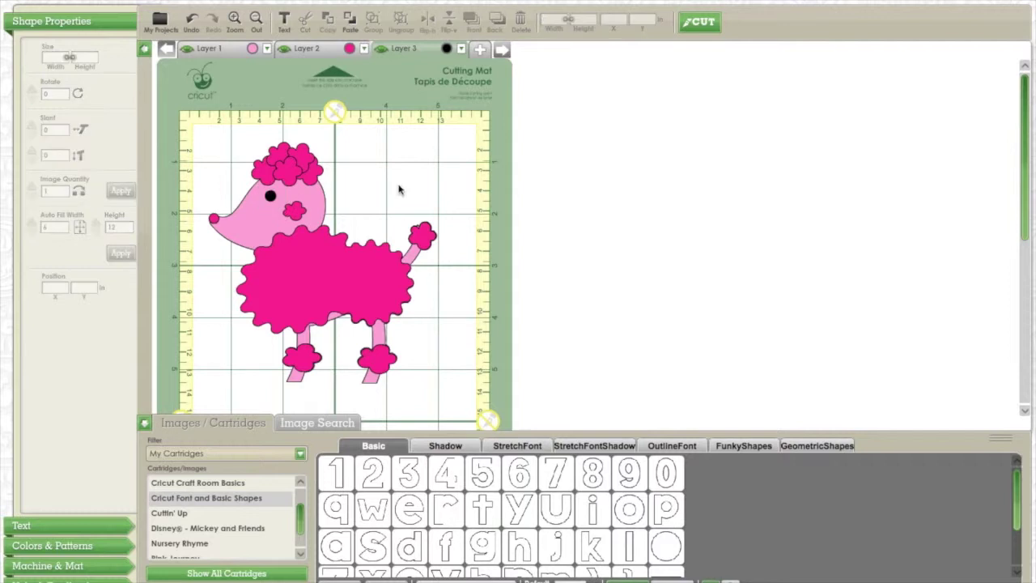
Add a fourth layer and set its color to light pink, RGB 247, 182, 215
click(481, 49)
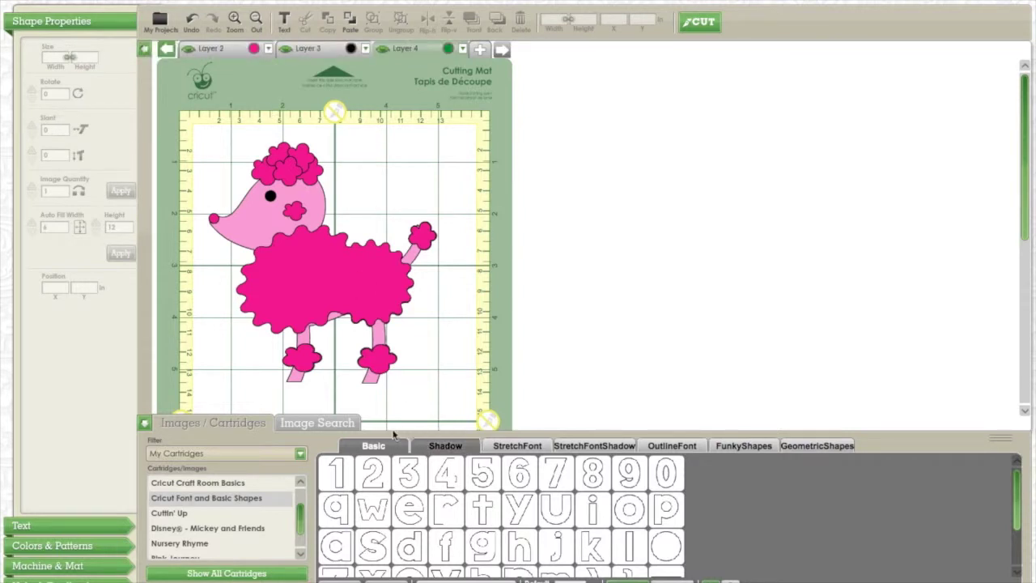
click(448, 50)
click(179, 197)
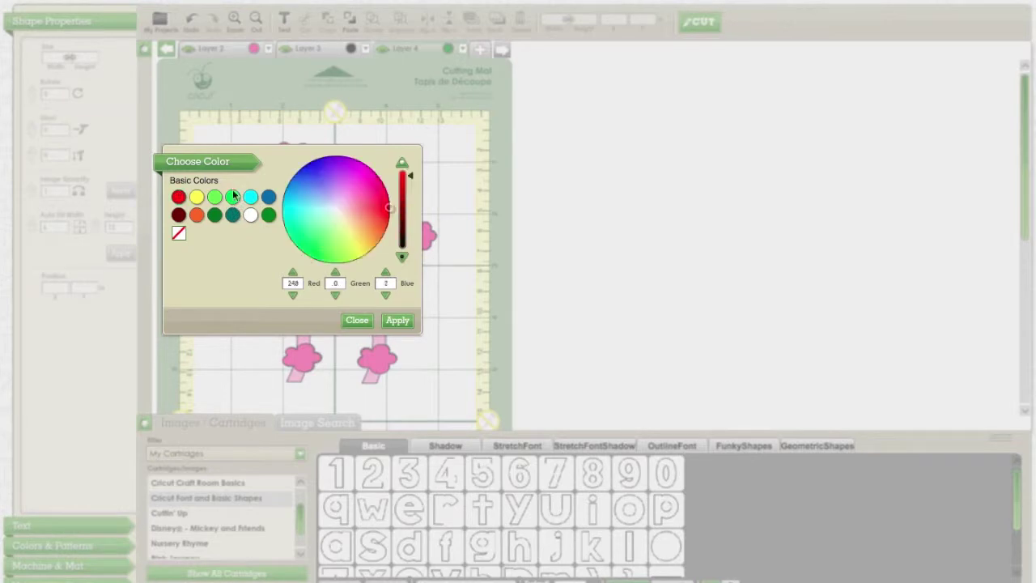
drag(345, 201, 349, 203)
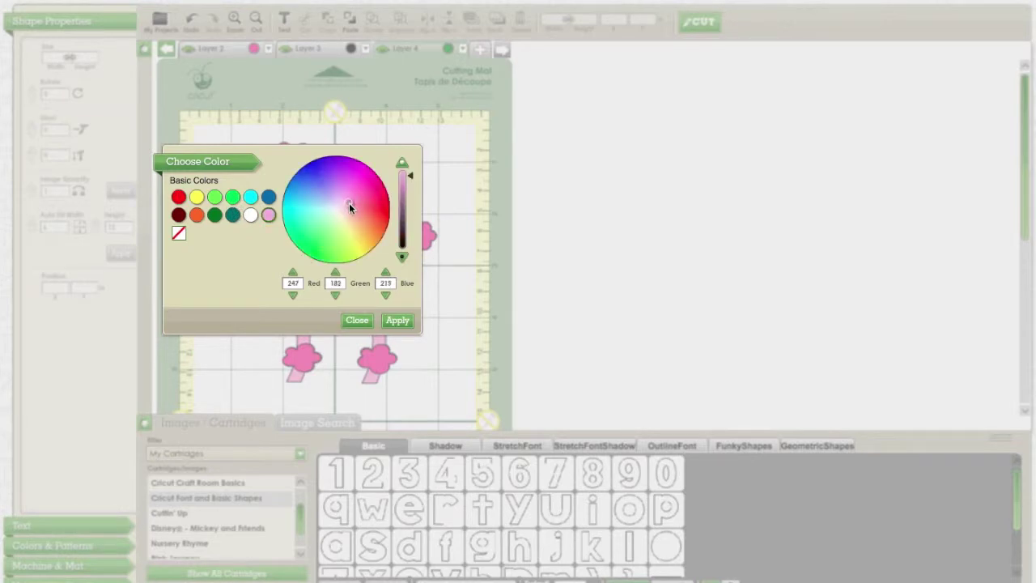
click(396, 320)
Add a closing parenthesis shape, shrink it, rotate it to 9.3, and place it on the head above the small flower as the ear
scroll(593, 547, down, 2)
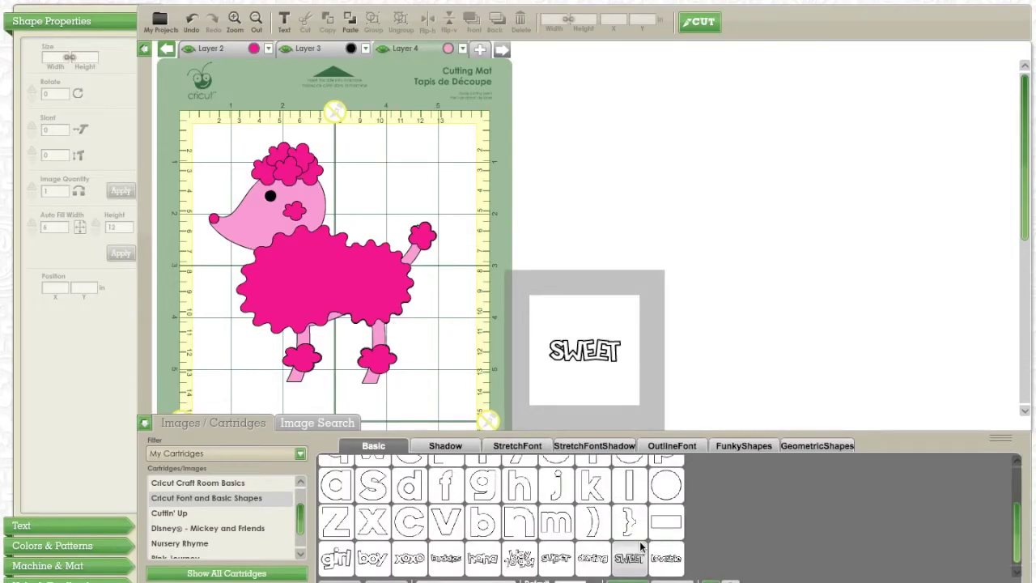
drag(596, 416, 634, 310)
drag(664, 402, 614, 277)
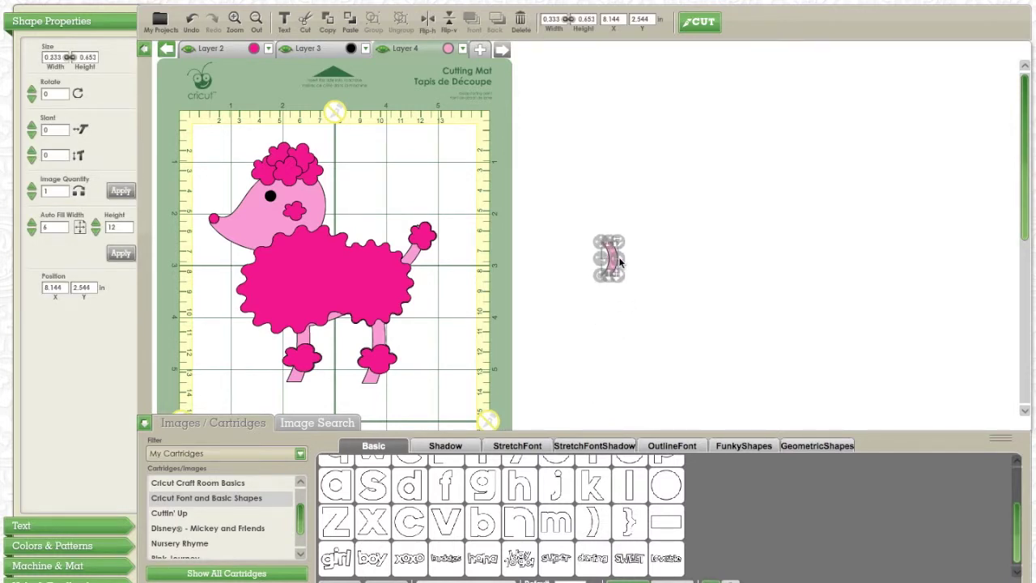
drag(599, 241, 285, 188)
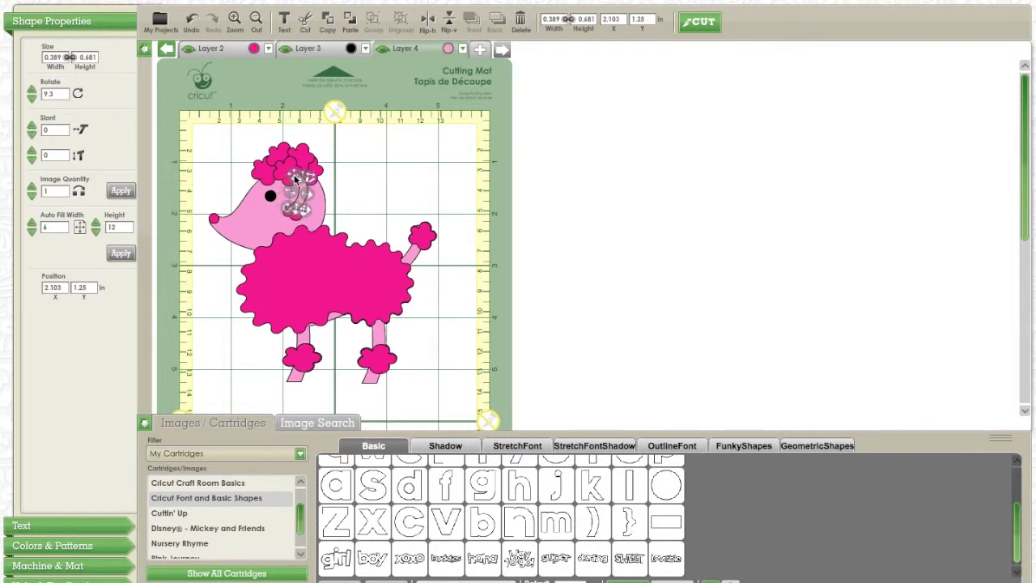
click(640, 272)
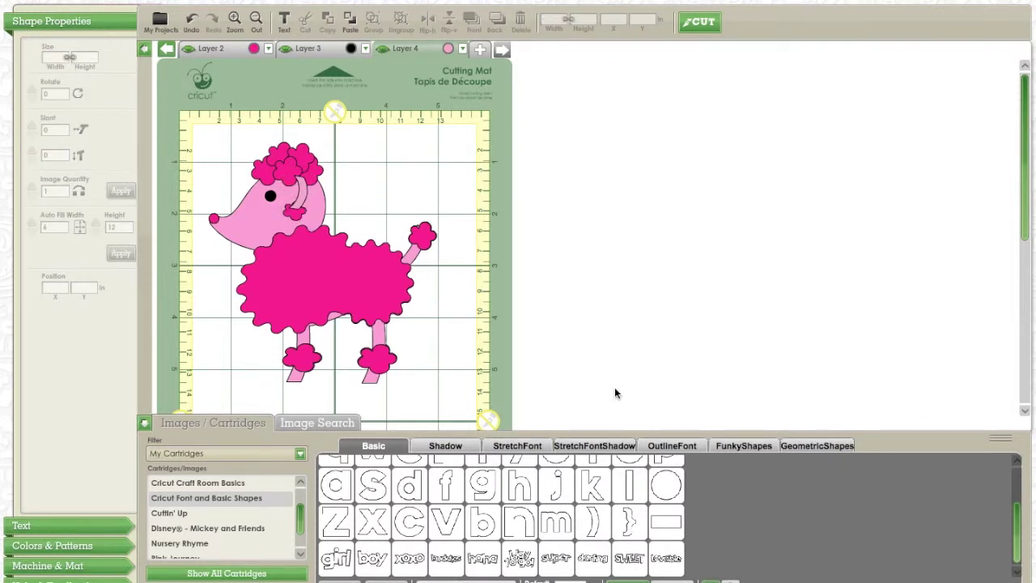